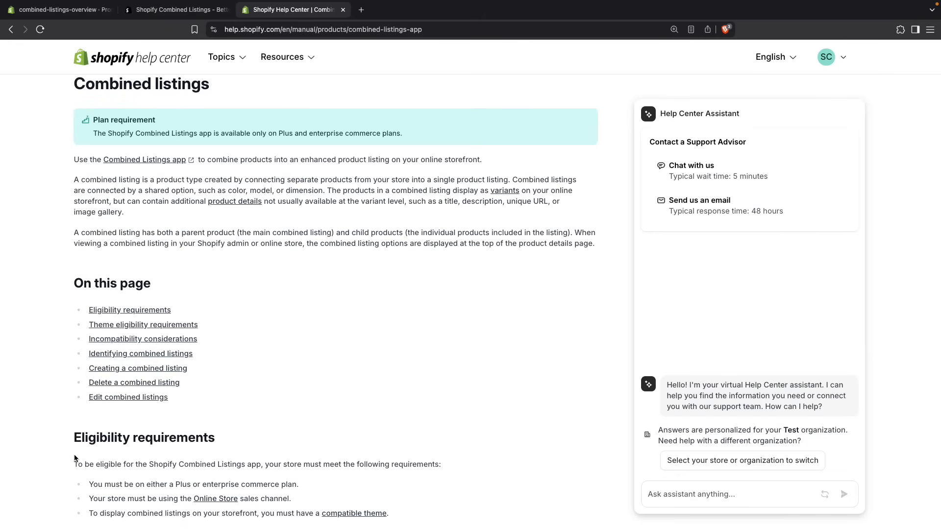
# Step: Review the plan, sales channel and theme items in the Combined Listings app's eligibility requirements
pyautogui.tripleClick(119, 482)
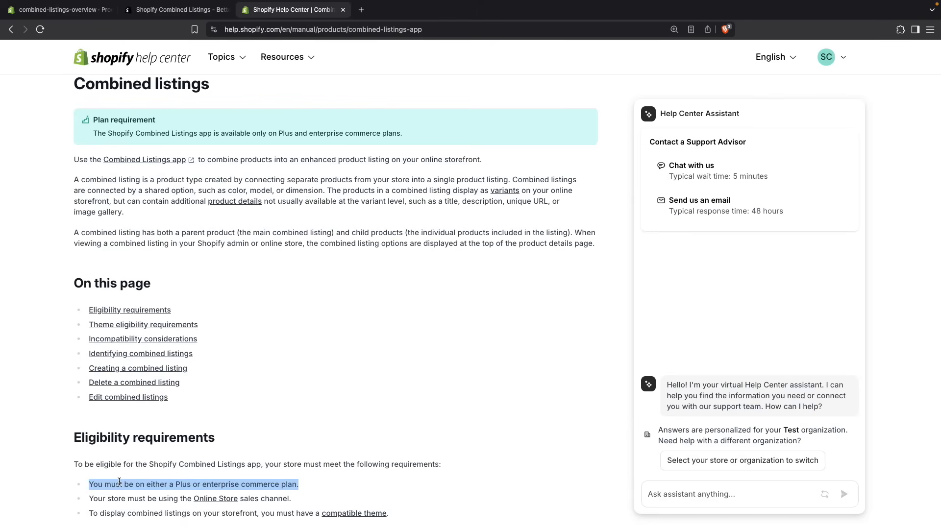
pyautogui.tripleClick(125, 499)
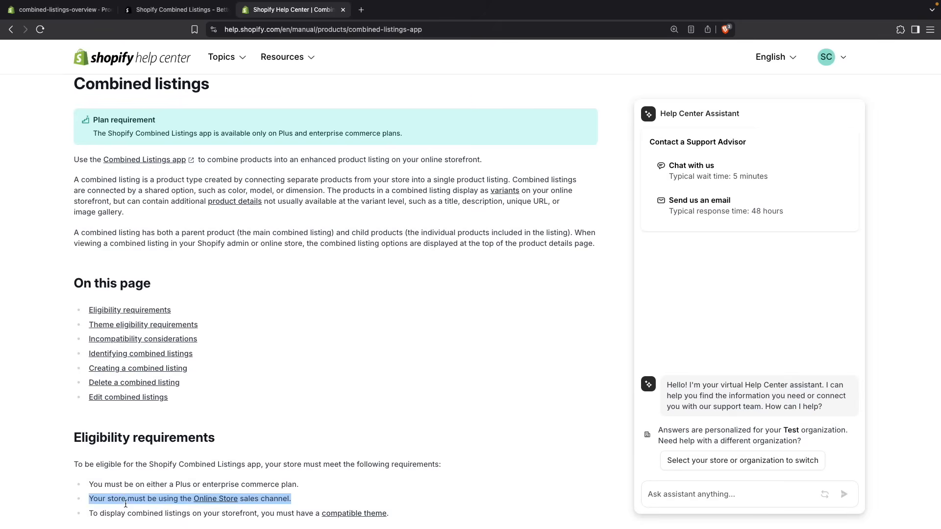
pyautogui.tripleClick(126, 514)
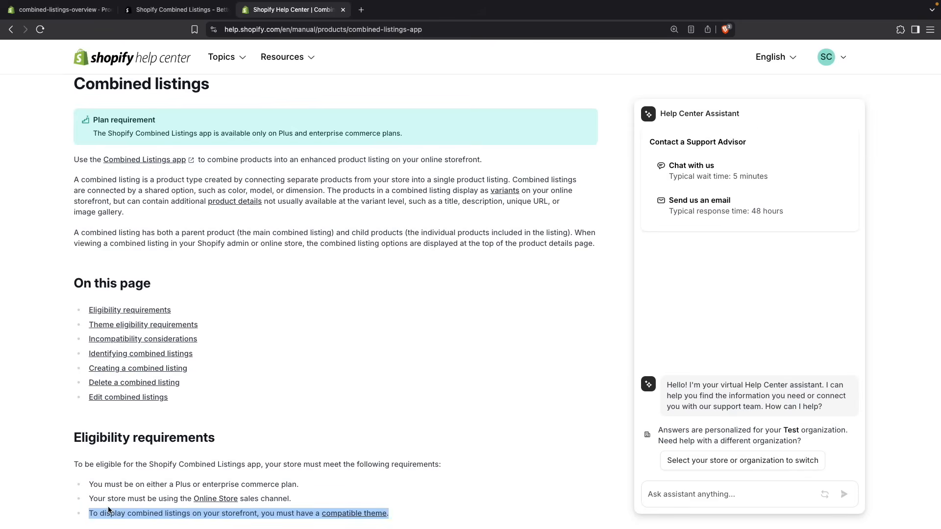
pyautogui.click(336, 499)
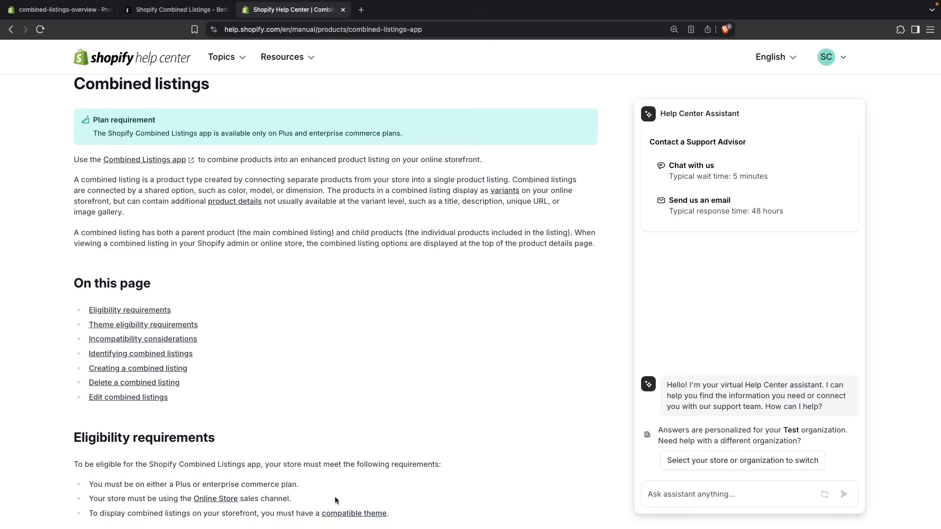
# Step: Review the theme eligibility requirements and the linked developer documentation for supporting high-variant products
pyautogui.click(340, 514)
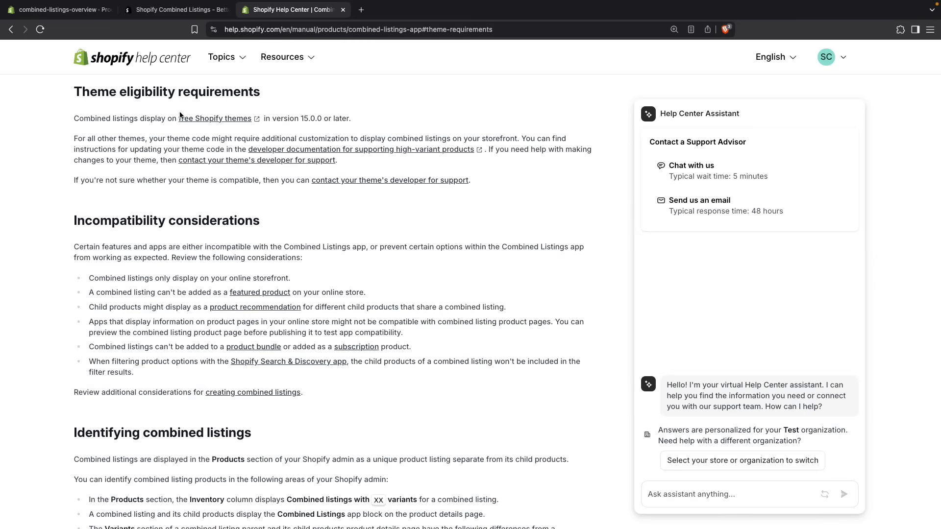
pyautogui.tripleClick(156, 117)
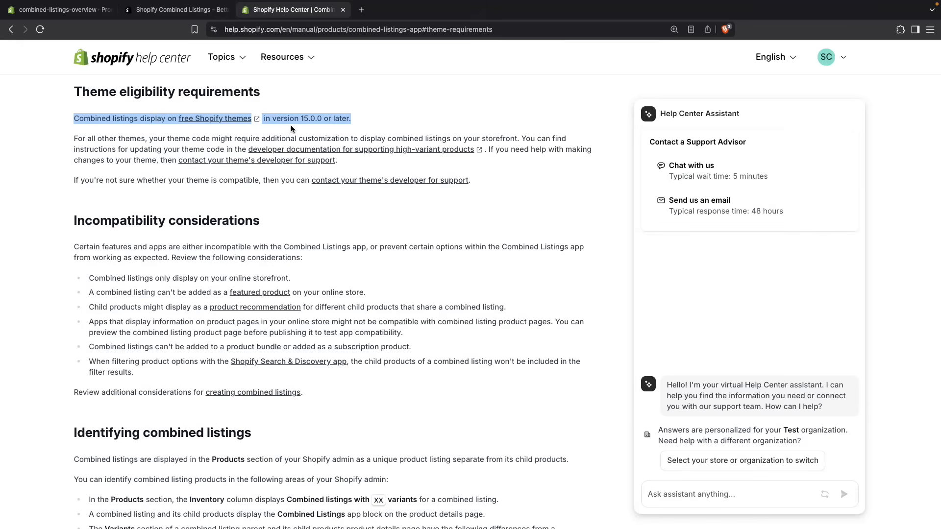
pyautogui.click(269, 129)
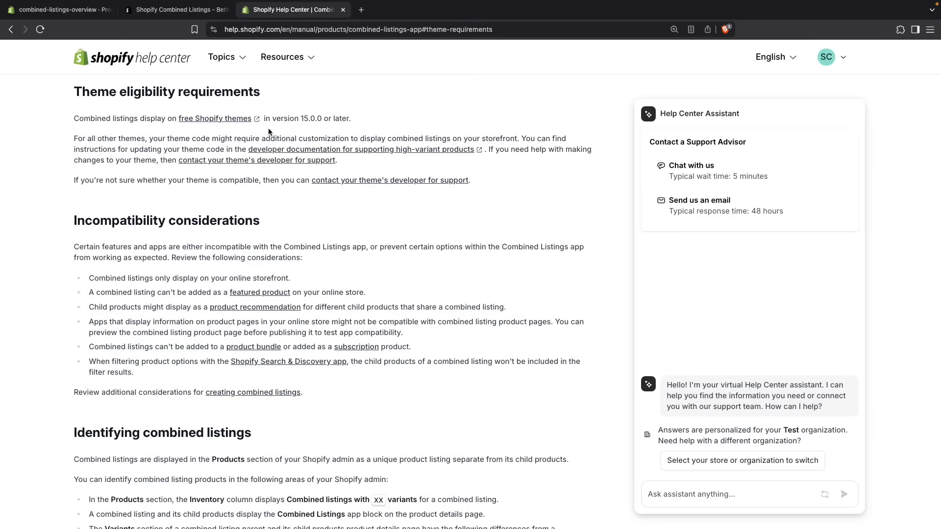
pyautogui.click(283, 149)
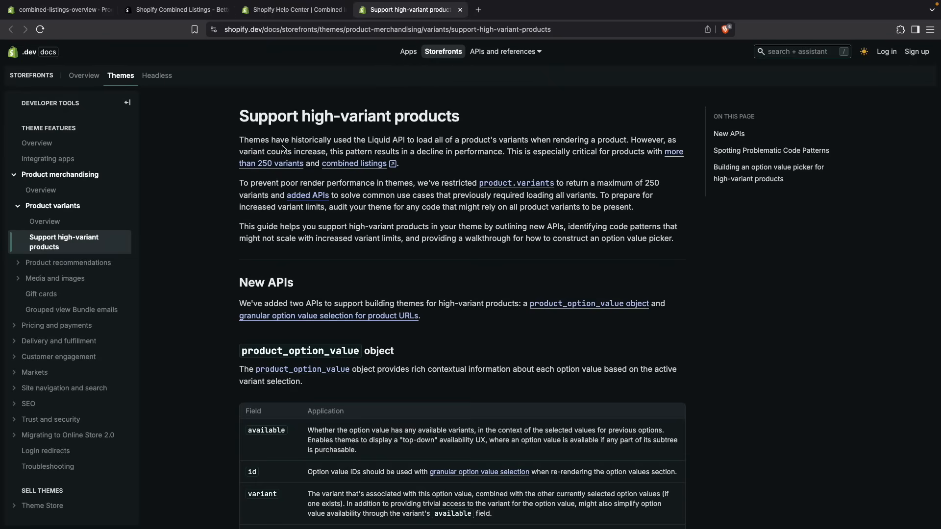
pyautogui.press('super+w')
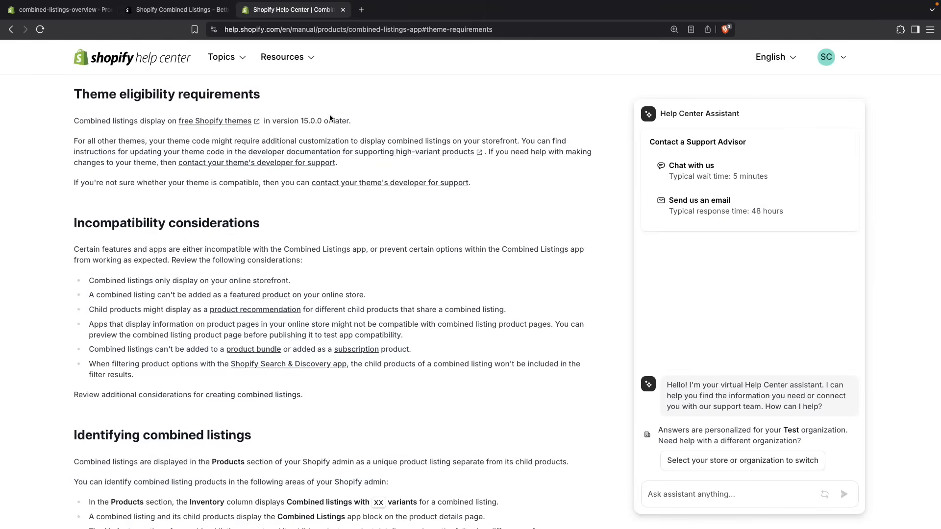
# Step: Switch to the Shopify admin and examine the Example T-Shirt's media, variant options and variant list
pyautogui.press('super+1')
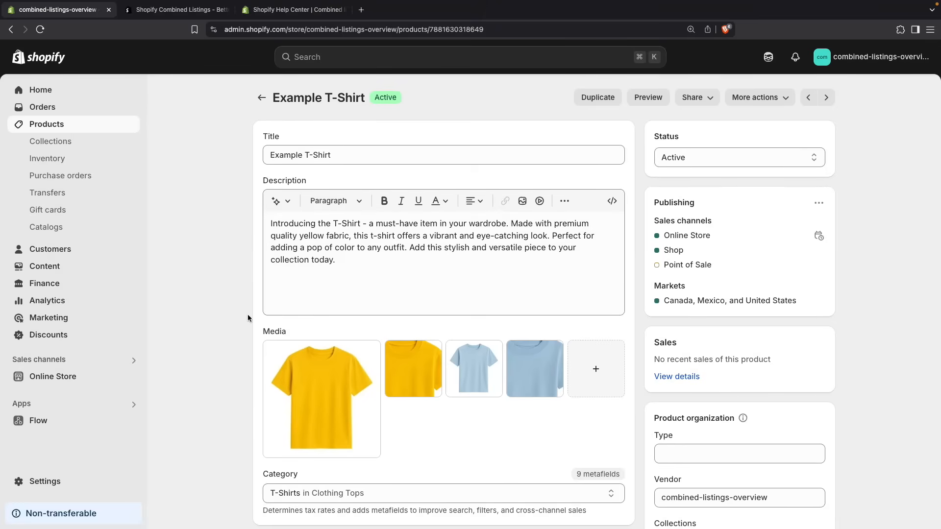
pyautogui.scroll(-5, 248, 314)
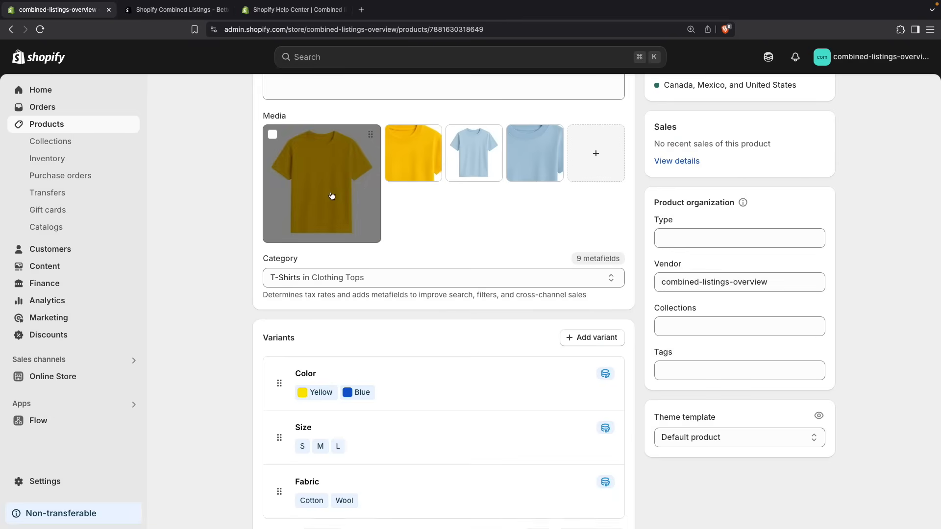
pyautogui.scroll(-3, 421, 193)
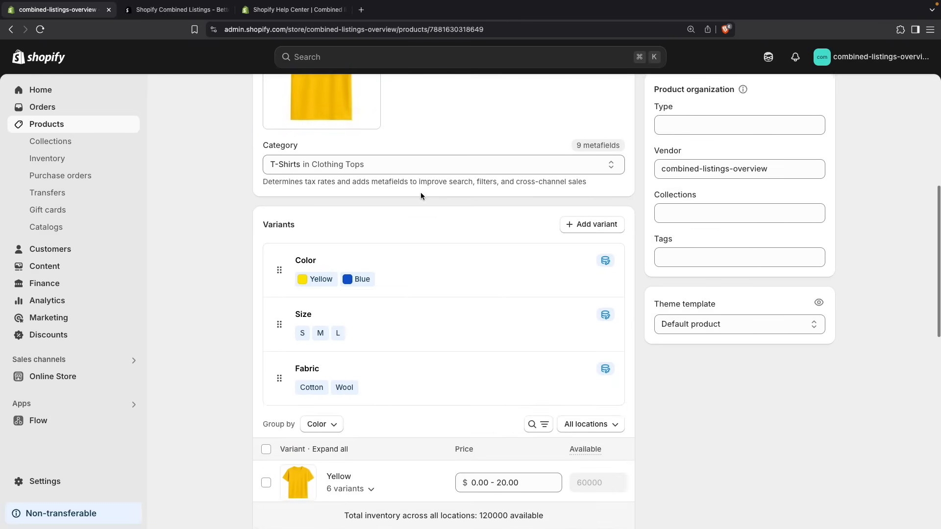
pyautogui.scroll(-4, 420, 196)
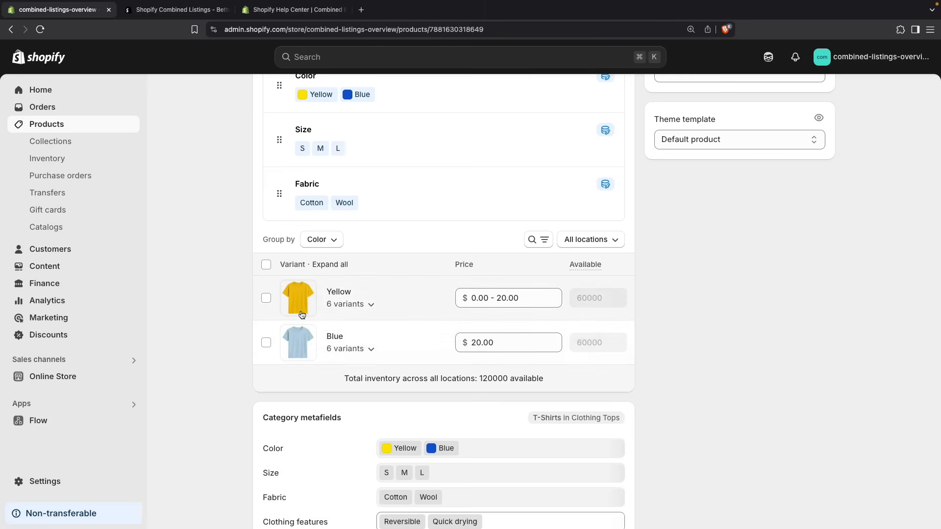
pyautogui.scroll(6, 235, 311)
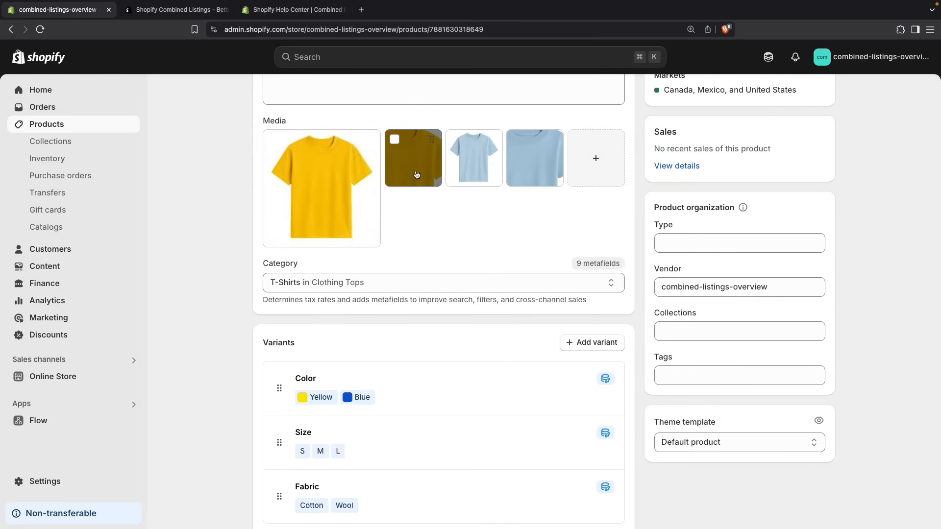
pyautogui.scroll(-5, 412, 208)
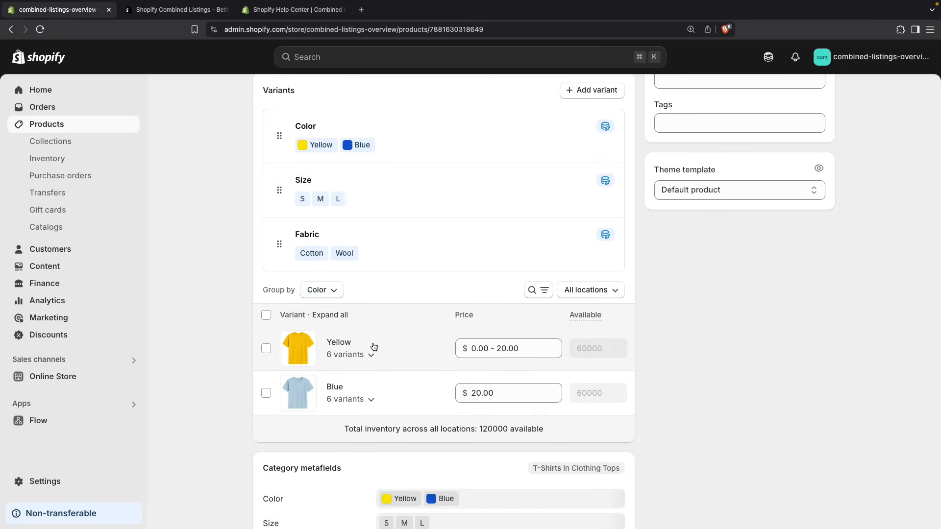
pyautogui.scroll(5, 352, 189)
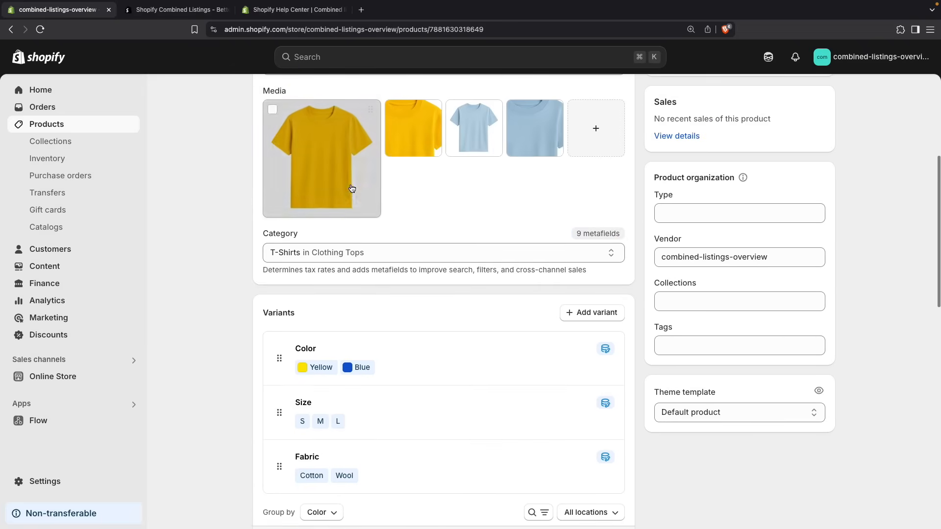
pyautogui.scroll(-3, 395, 189)
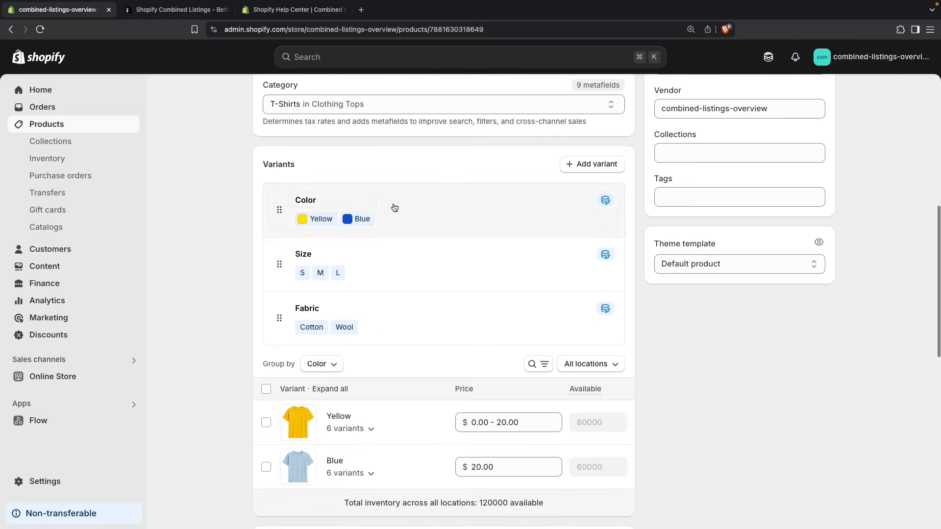
pyautogui.scroll(8, 645, 123)
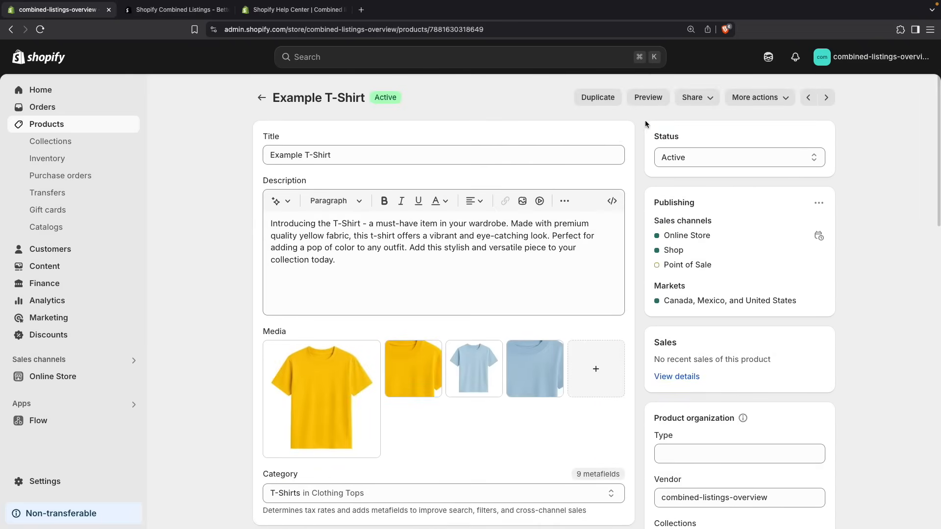
# Step: Preview the Example T-Shirt on the storefront with the preview bar hidden and examine its image gallery
pyautogui.click(647, 98)
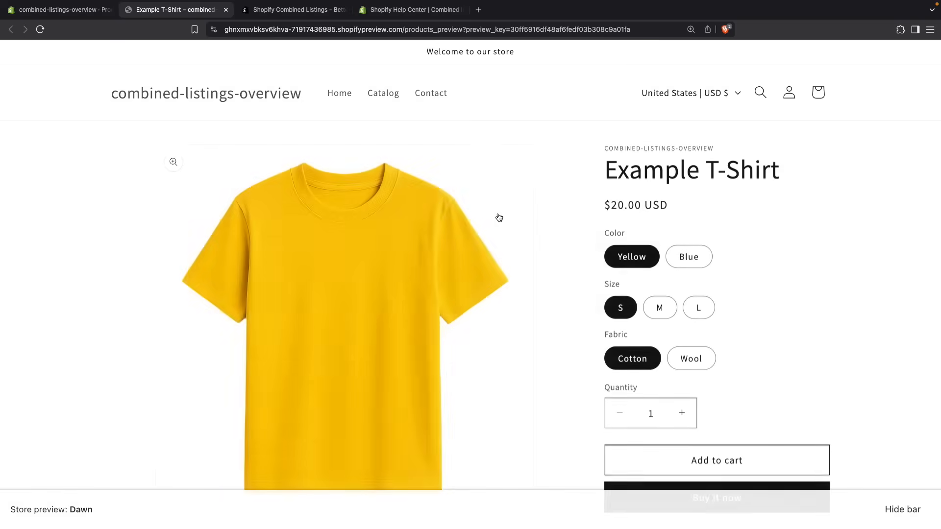
pyautogui.click(903, 509)
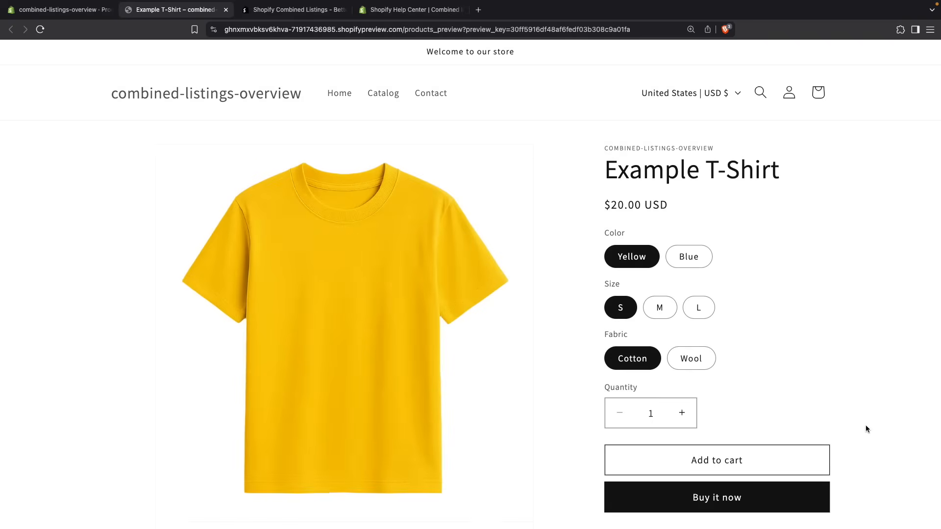
pyautogui.scroll(-5, 865, 425)
pyautogui.scroll(3, 865, 425)
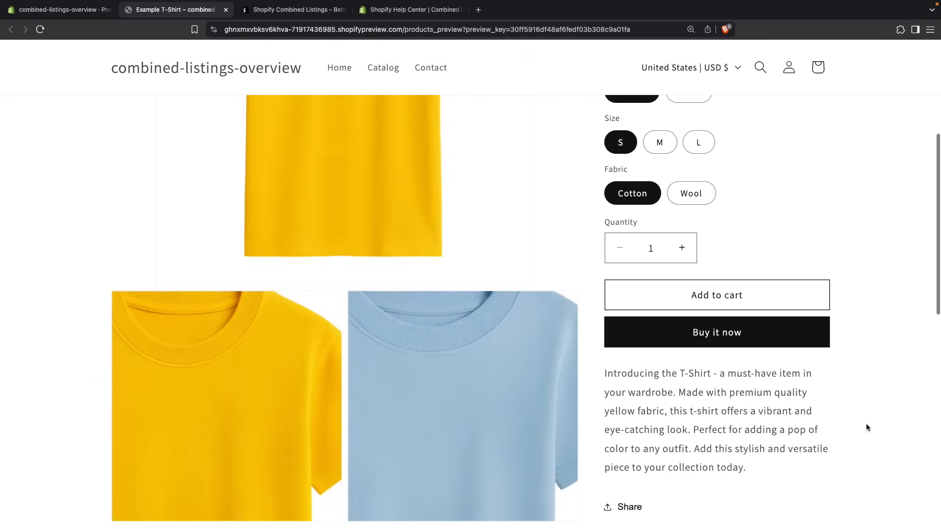
pyautogui.scroll(2, 383, 220)
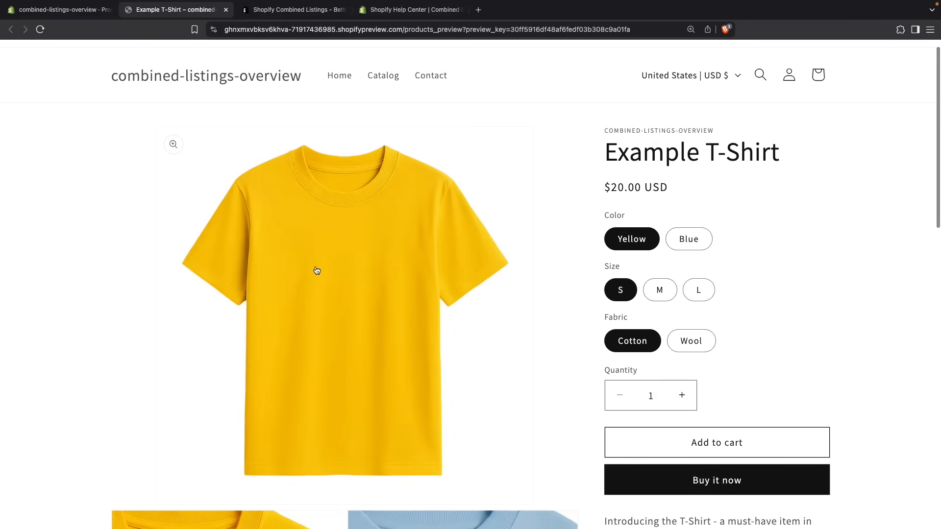
pyautogui.scroll(-3, 315, 271)
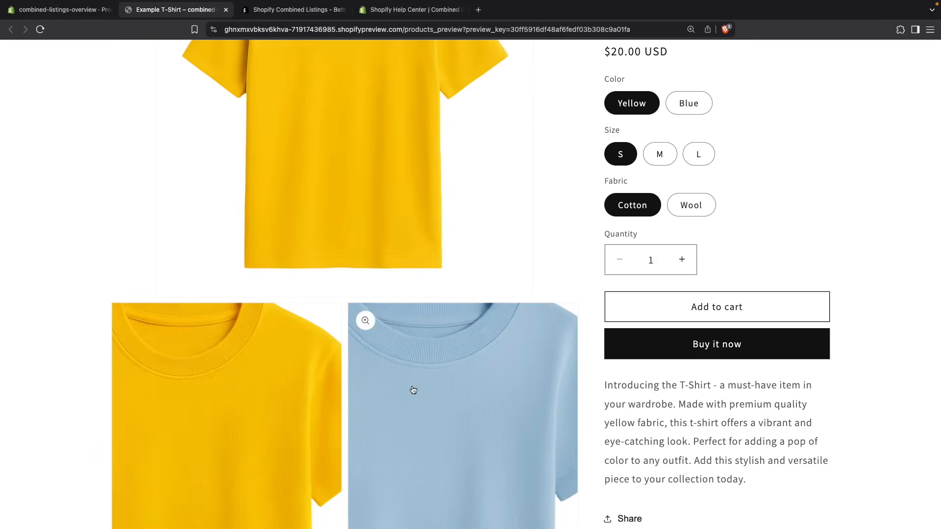
pyautogui.scroll(2, 436, 412)
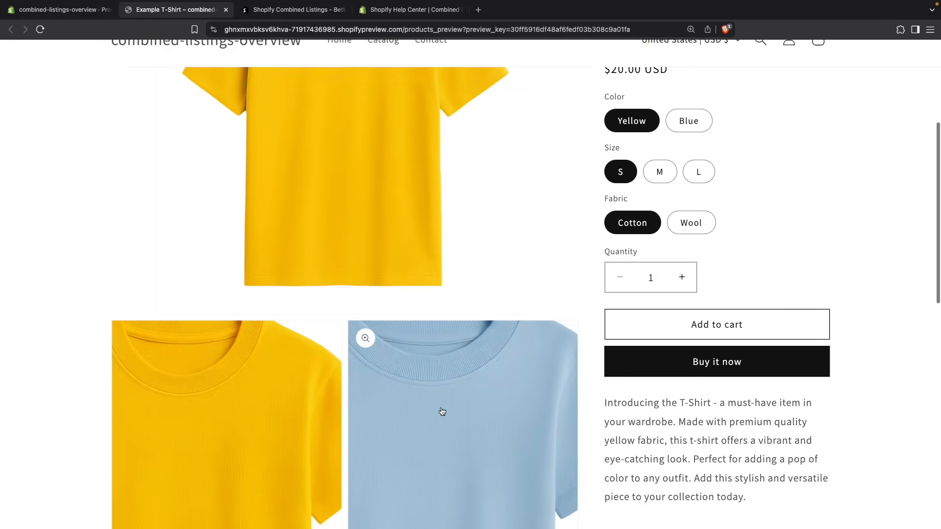
# Step: Choose the Blue color on the storefront product page and examine how its images and description match the variant
pyautogui.click(686, 180)
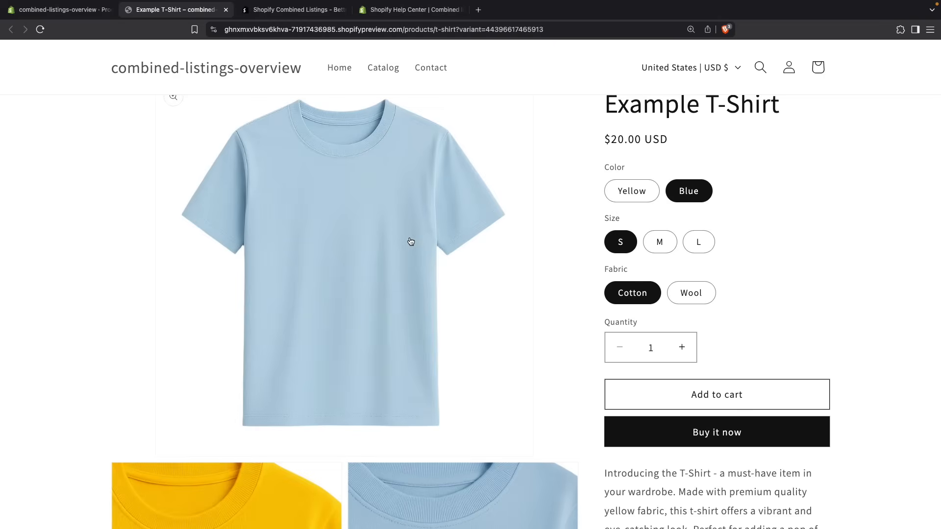
pyautogui.scroll(-3, 410, 241)
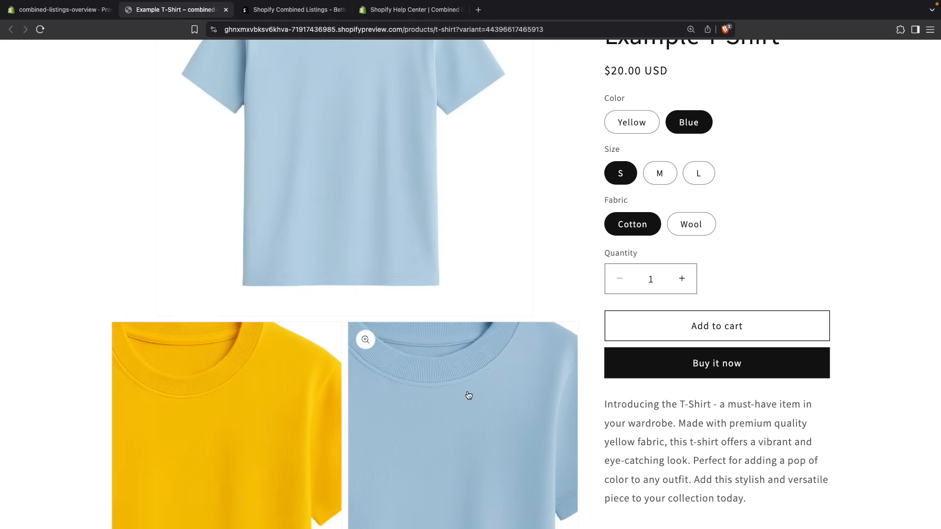
pyautogui.scroll(-1, 467, 393)
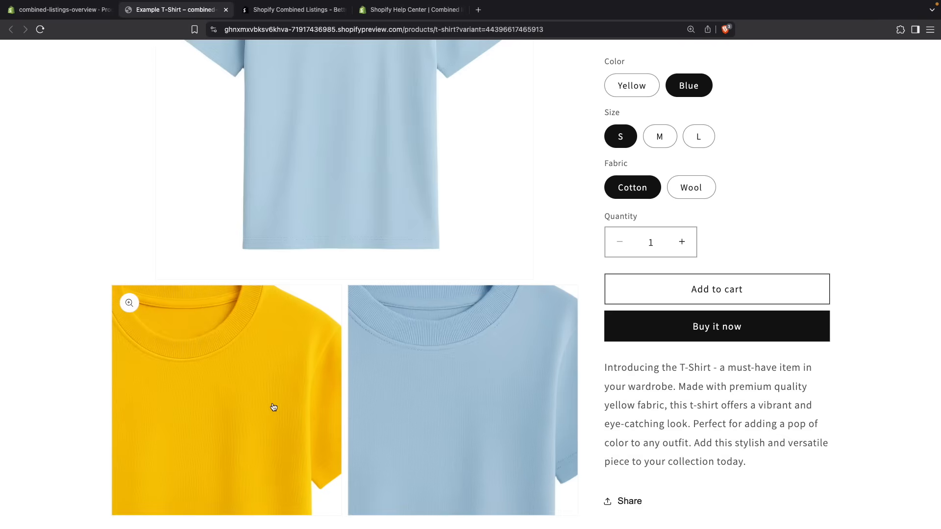
pyautogui.scroll(3, 273, 408)
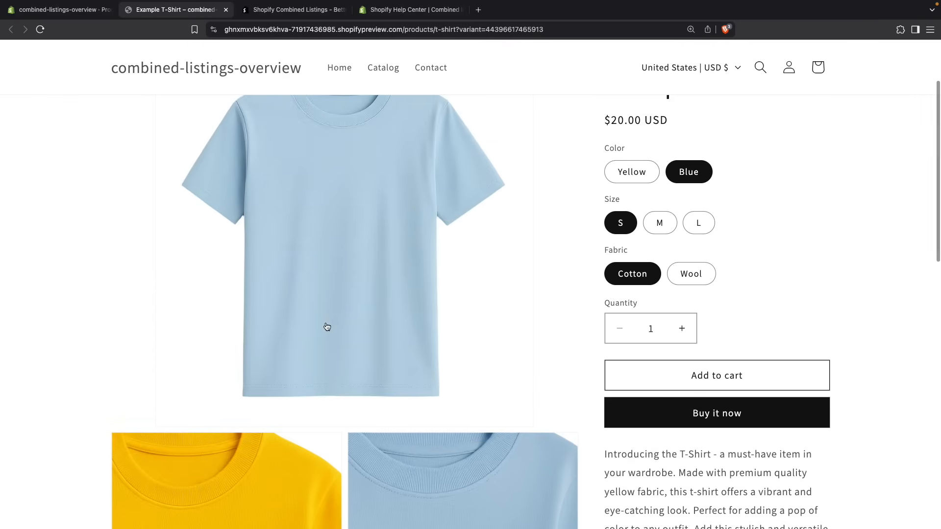
pyautogui.scroll(2, 363, 309)
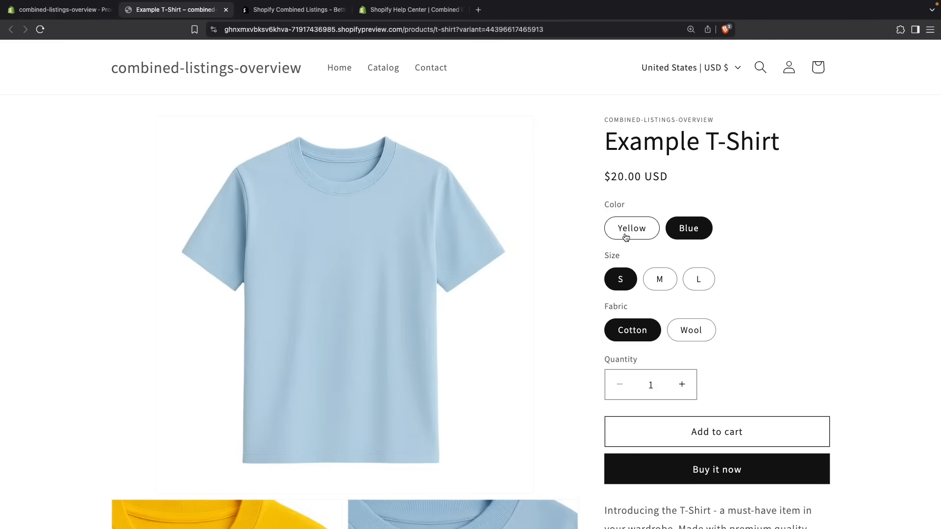
pyautogui.scroll(-2, 550, 275)
pyautogui.scroll(-1, 253, 397)
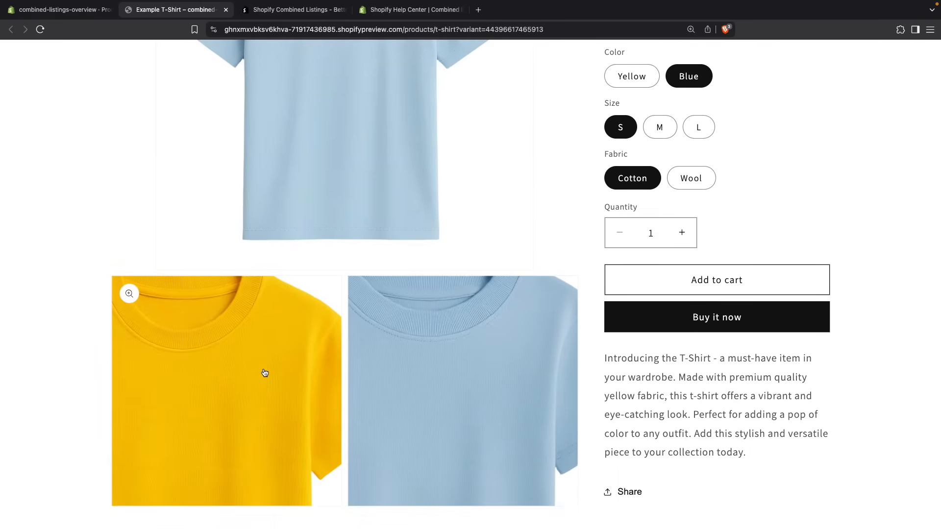
pyautogui.scroll(1, 264, 373)
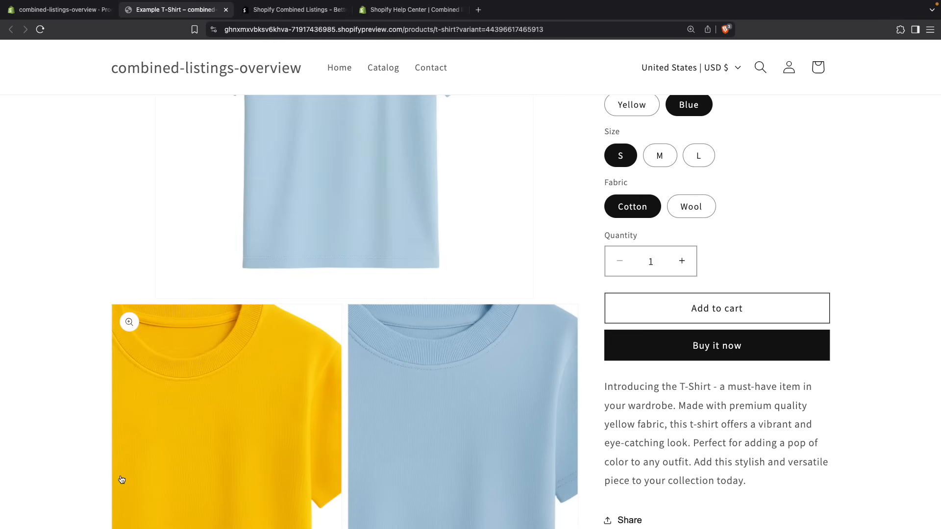
pyautogui.scroll(3, 264, 451)
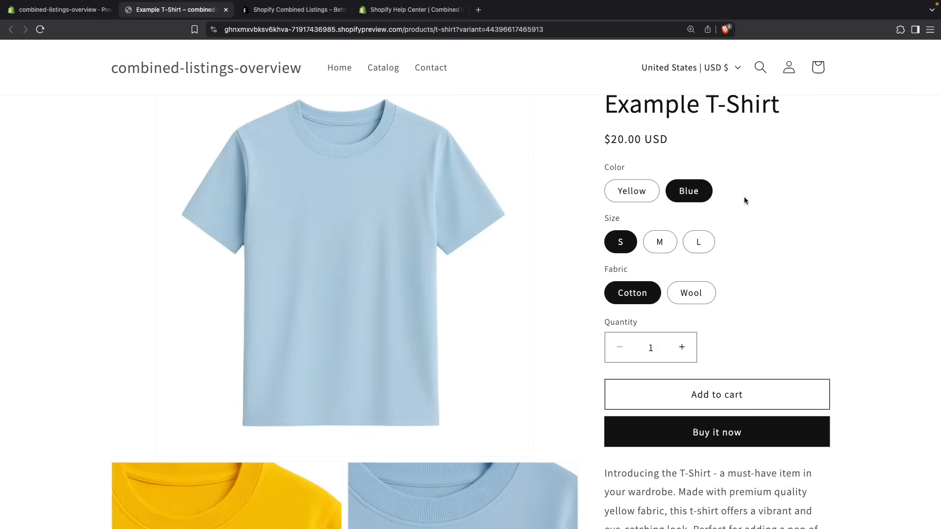
pyautogui.scroll(1, 783, 237)
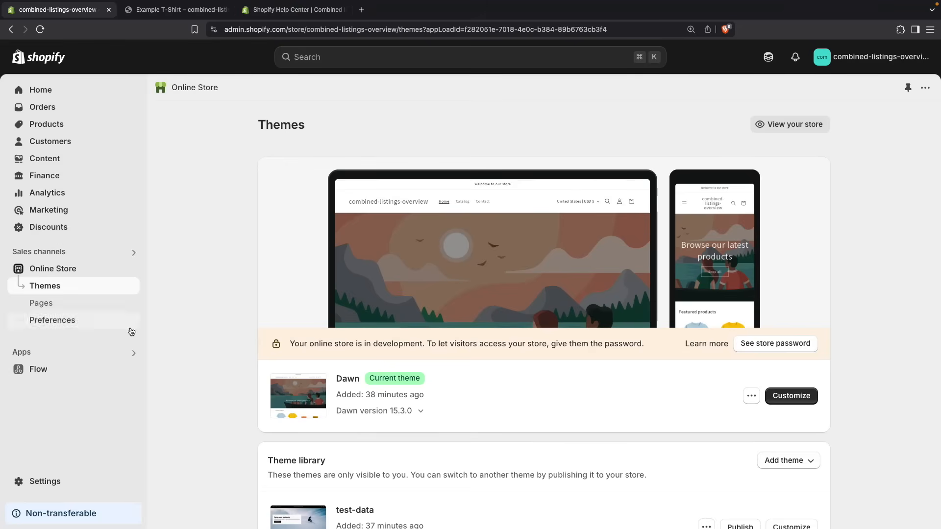
# Step: Search the store's apps for "combined listings" and install the Shopify Combined Listings app with its requested data access
pyautogui.click(68, 351)
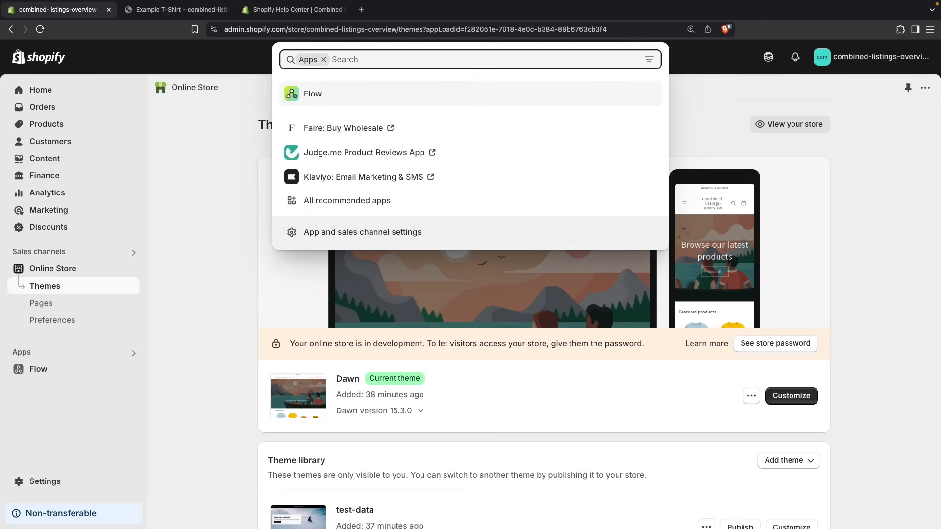
pyautogui.write('combined listings')
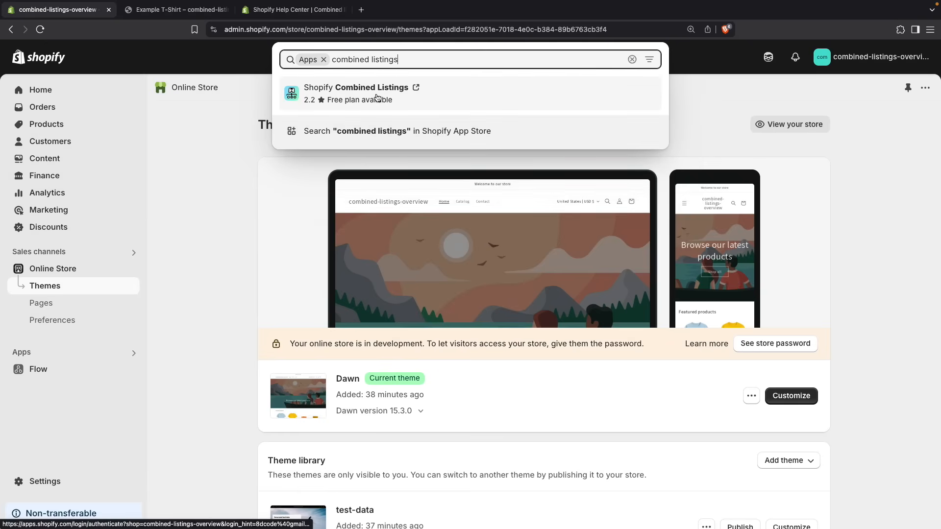
pyautogui.click(380, 98)
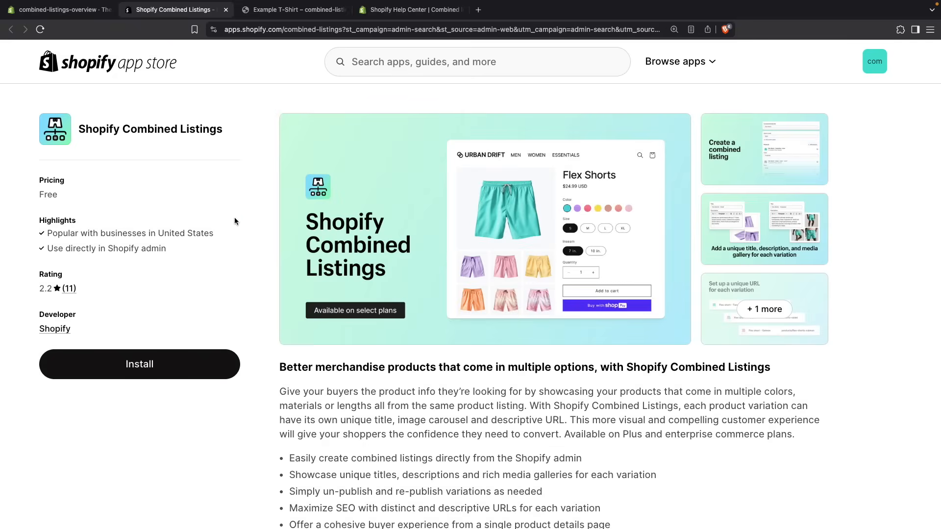
pyautogui.click(147, 364)
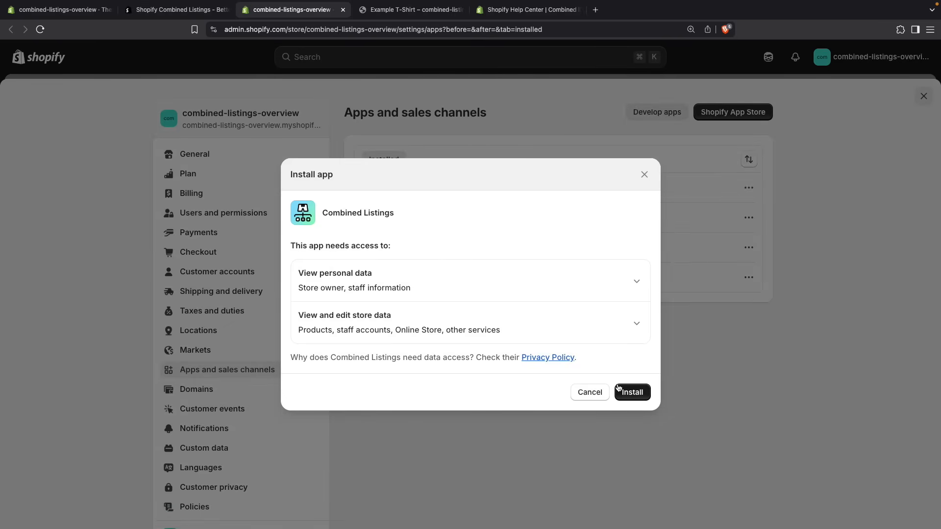
pyautogui.click(630, 391)
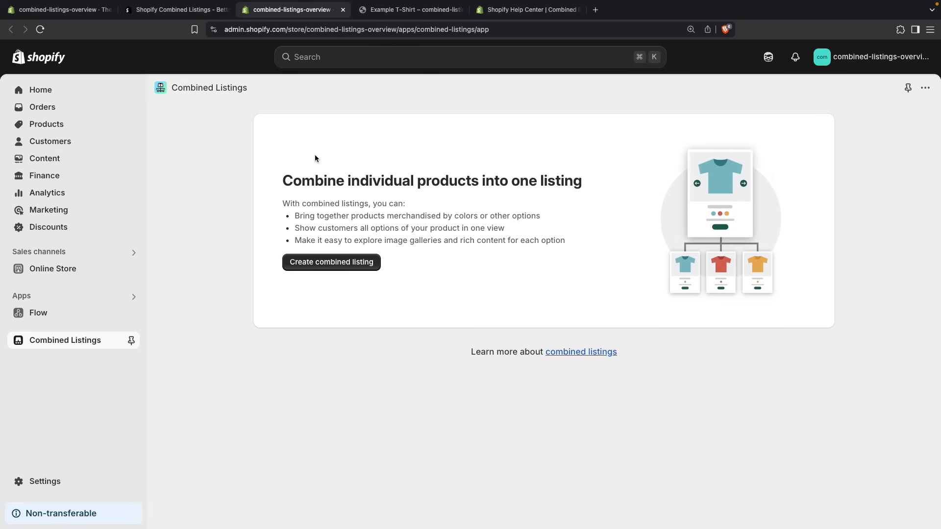
# Step: Start a new combined listing and title it "T-Shirt"
pyautogui.click(311, 262)
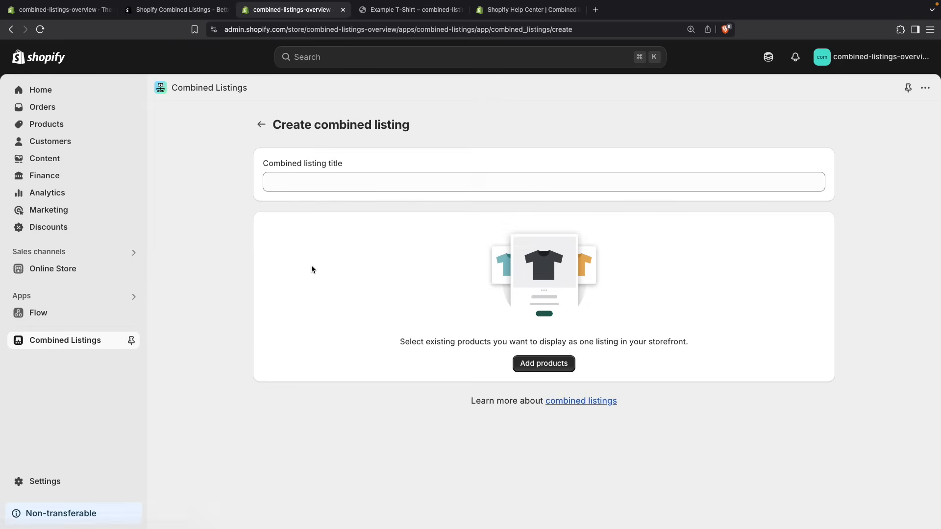
pyautogui.click(321, 183)
pyautogui.write('T-Shirt')
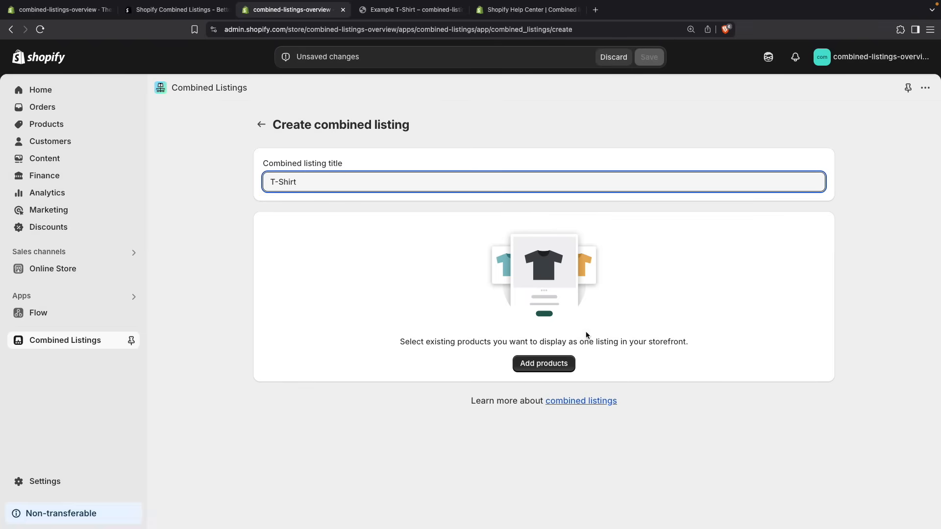
# Step: Add the existing Blue T-Shirt and Yellow T-Shirt products to the combined listing
pyautogui.click(544, 364)
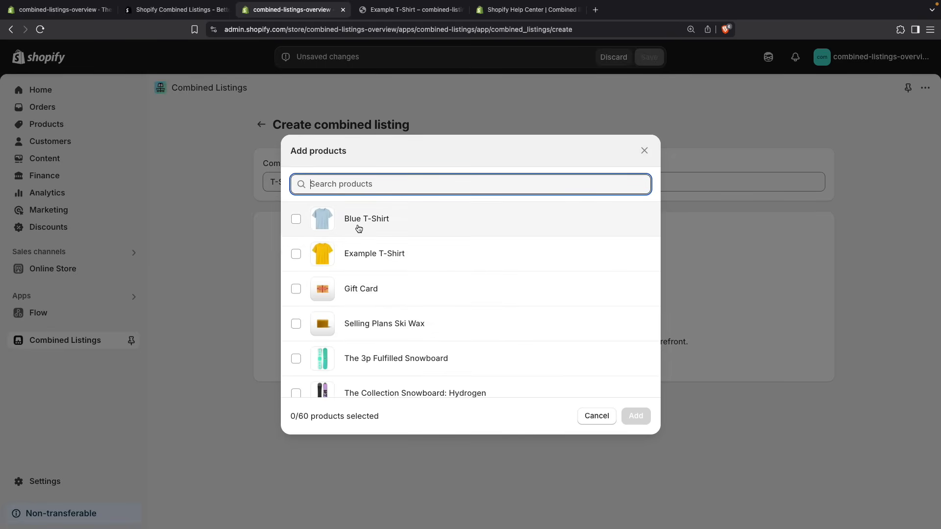
pyautogui.click(353, 226)
pyautogui.click(369, 184)
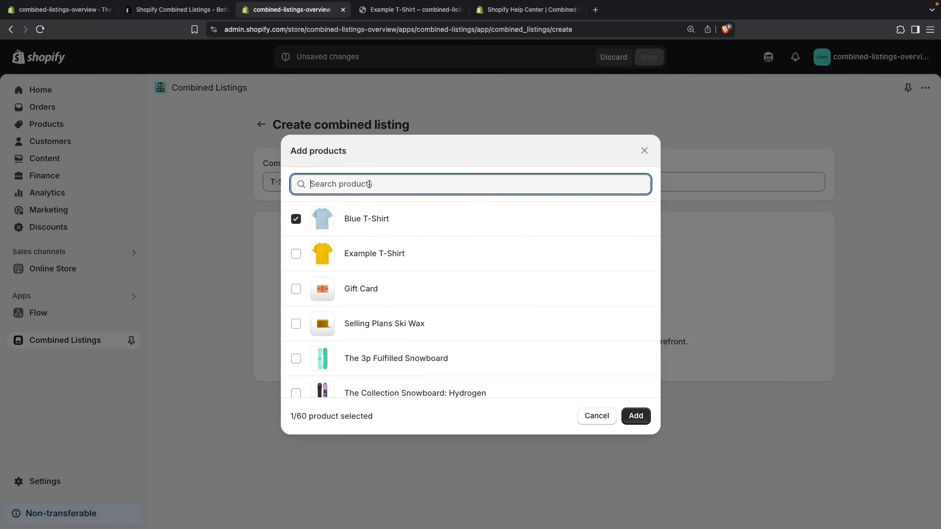
pyautogui.write('yellow')
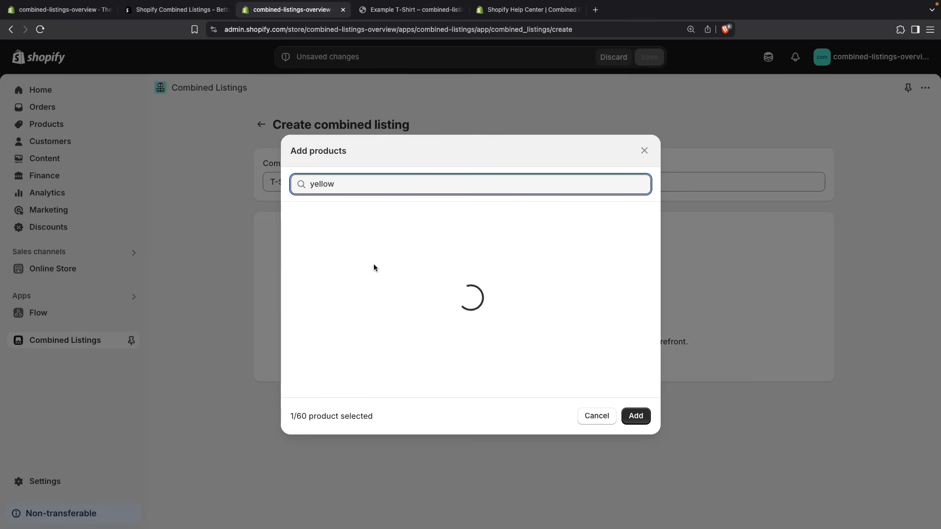
pyautogui.click(361, 294)
pyautogui.click(636, 416)
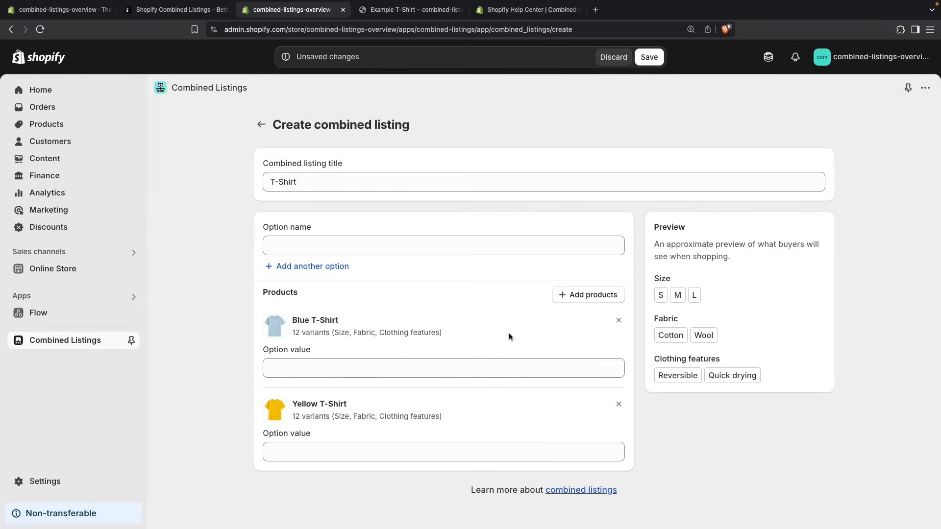
# Step: Name the combined listing's option Color and connect it to the Color metafield
pyautogui.click(314, 244)
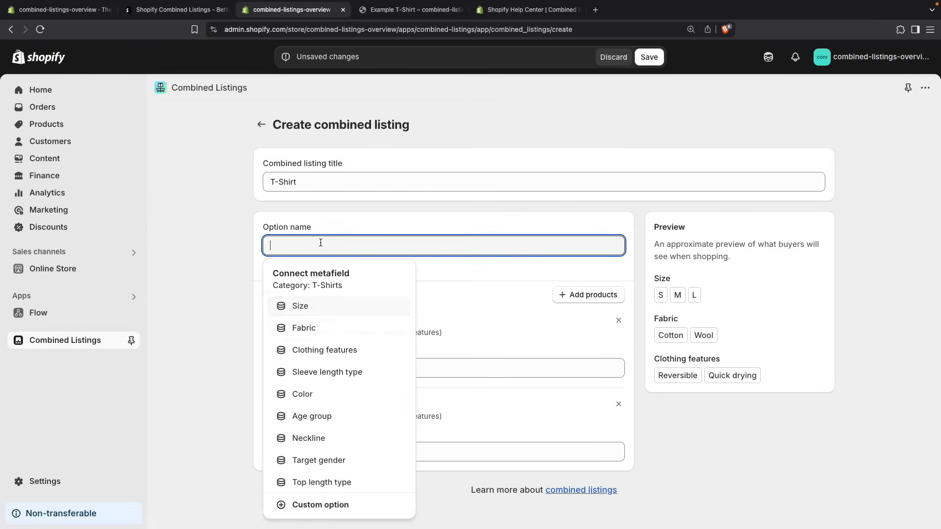
pyautogui.write('Color')
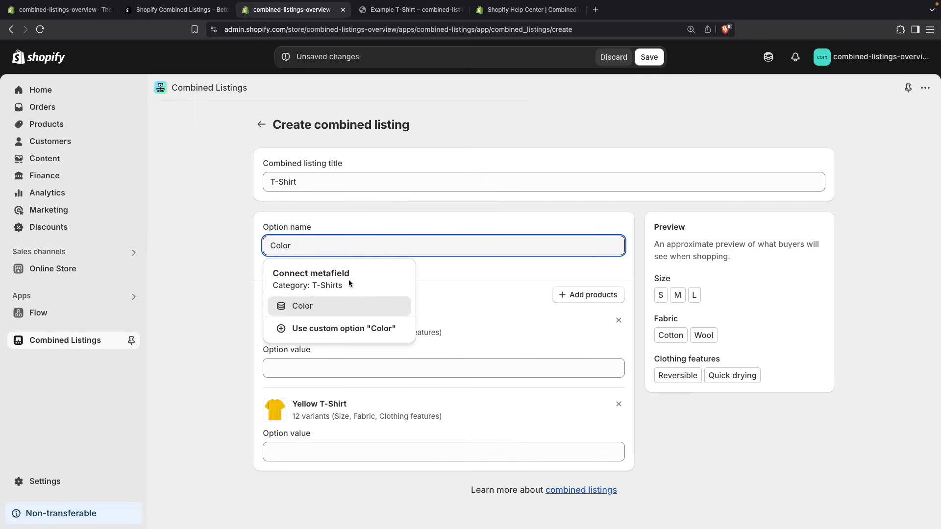
pyautogui.click(335, 308)
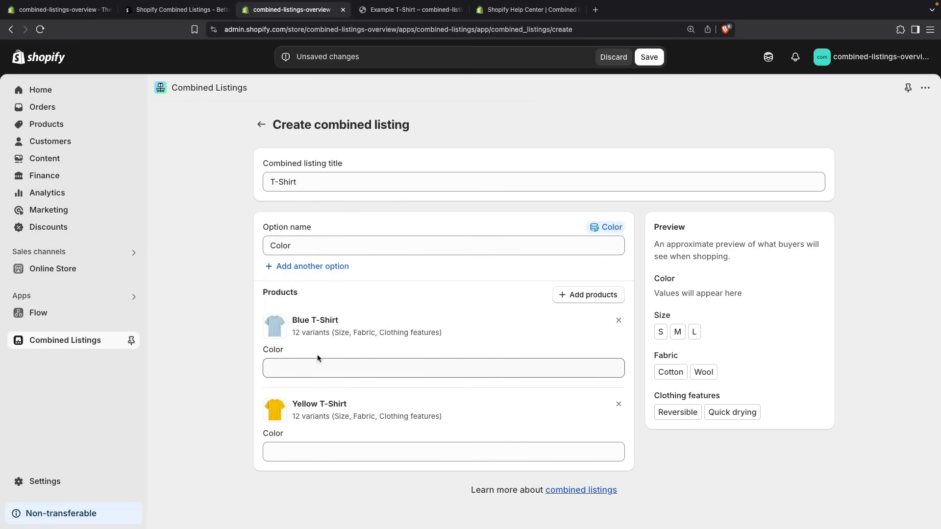
# Step: Assign the Yellow color entry to the Yellow T-Shirt and Blue to the Blue T-Shirt, and save the combined listing
pyautogui.click(309, 369)
pyautogui.write('Blue')
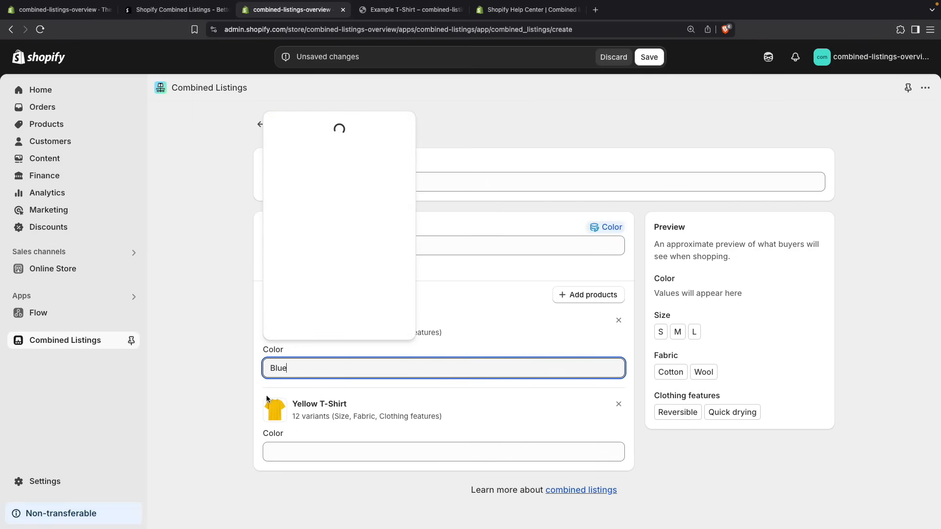
pyautogui.click(302, 447)
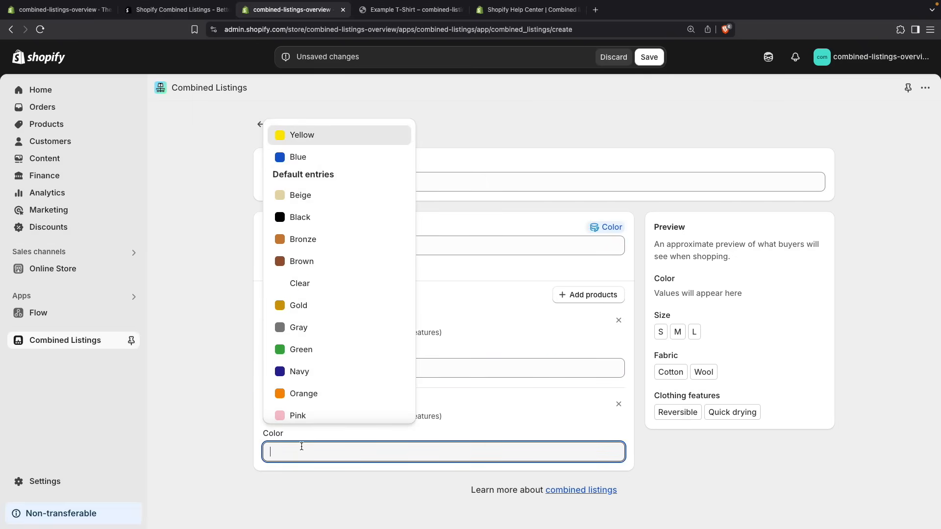
pyautogui.write('Yellow')
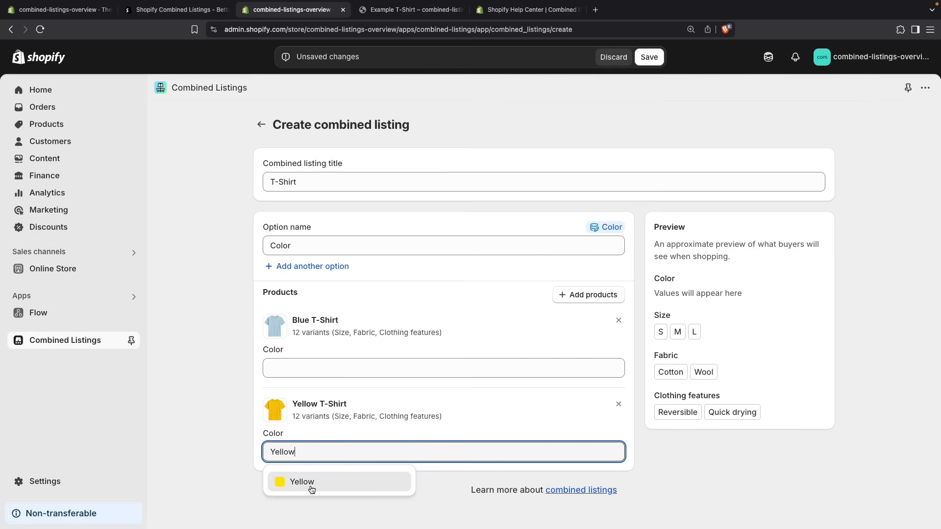
pyautogui.click(311, 485)
pyautogui.click(296, 368)
pyautogui.write('Blue')
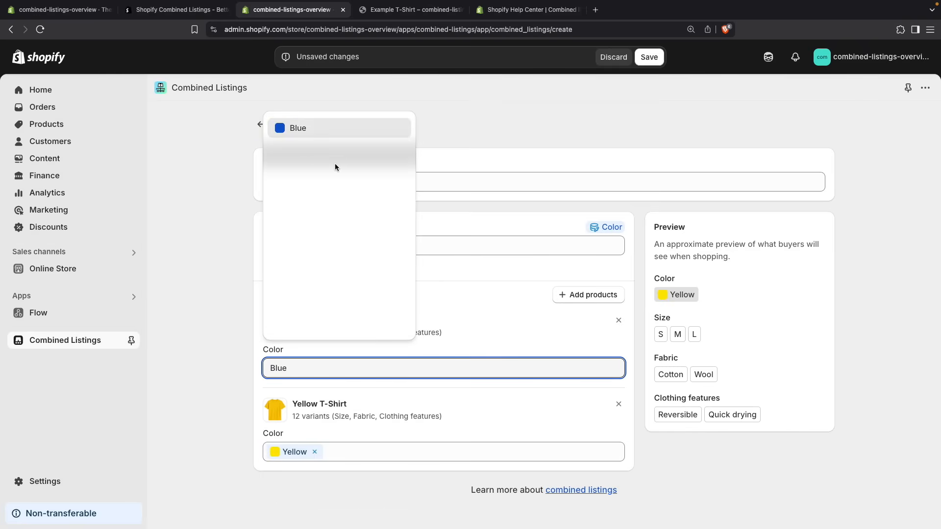
pyautogui.click(326, 129)
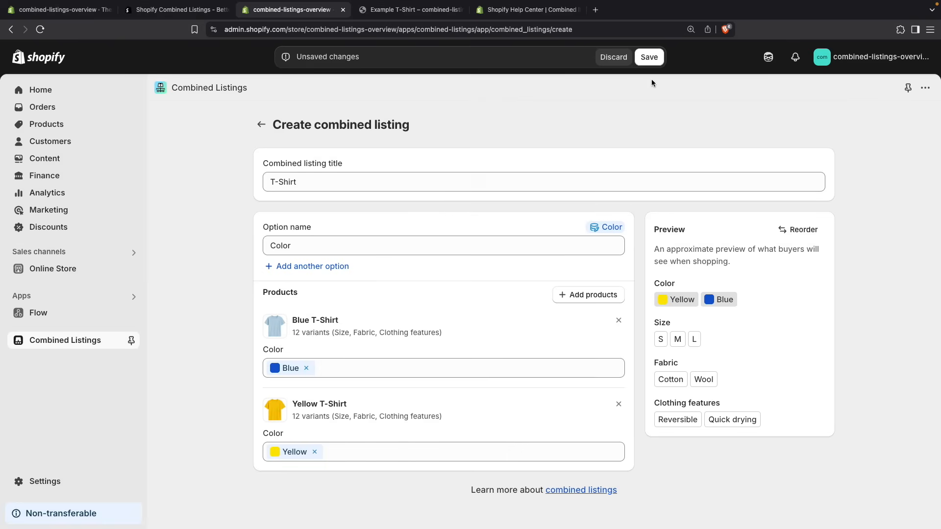
pyautogui.click(650, 57)
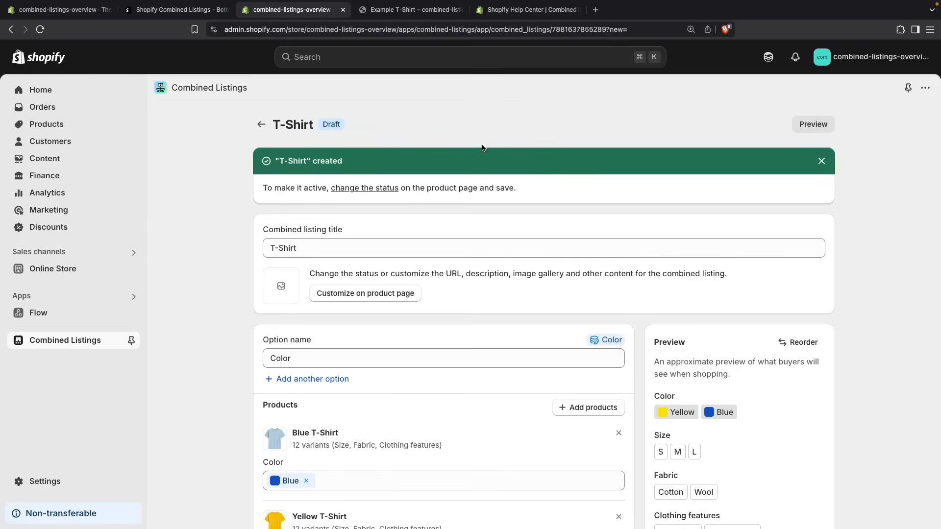
# Step: Open the T-Shirt listing's product page and examine its description, media, category and Combined Listings section
pyautogui.scroll(-2, 365, 225)
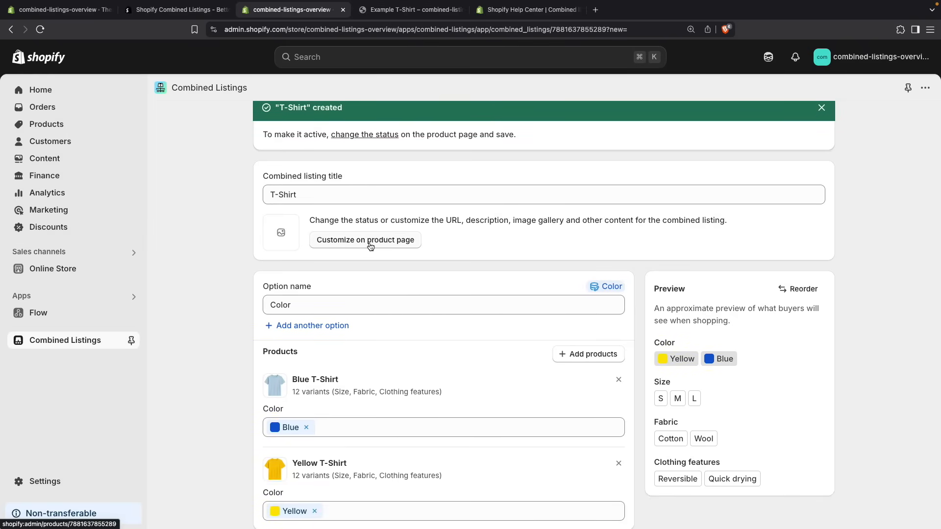
pyautogui.click(370, 243)
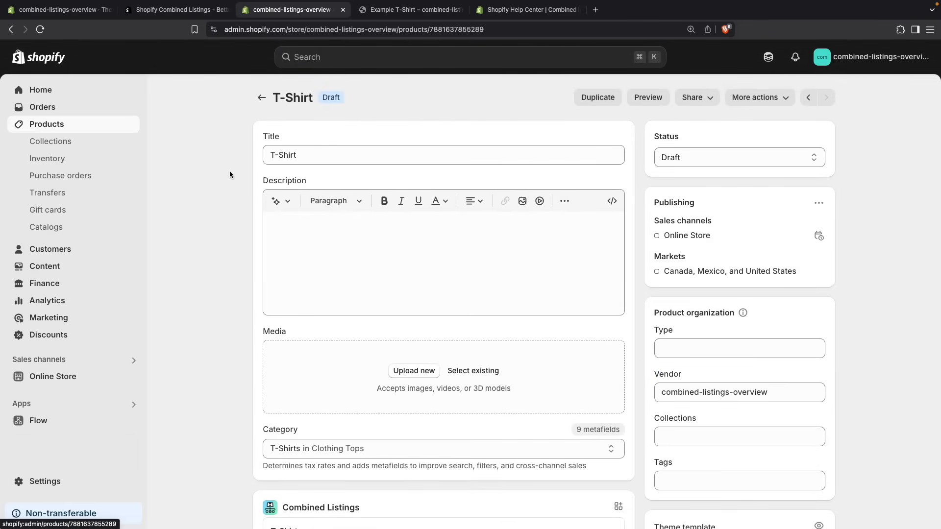
pyautogui.scroll(-3, 238, 177)
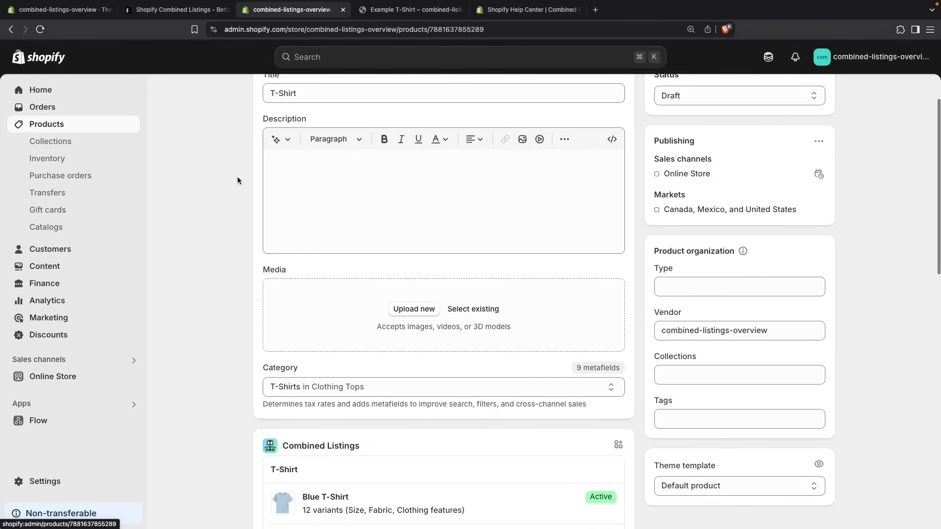
pyautogui.scroll(3, 238, 180)
pyautogui.scroll(-4, 242, 201)
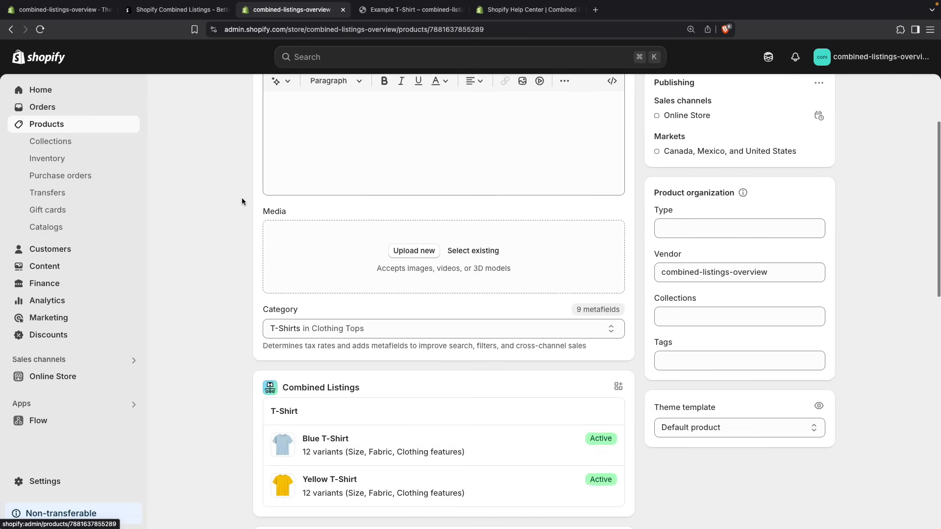
pyautogui.scroll(-1, 242, 201)
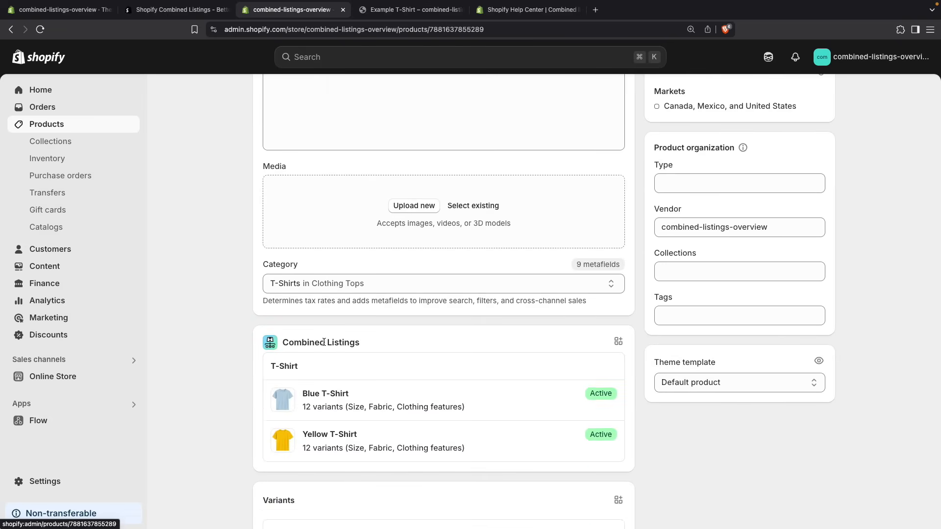
# Step: View the Blue T-Shirt child product from the combined listing, and return to the product list with its unsaved changes discarded
pyautogui.click(319, 409)
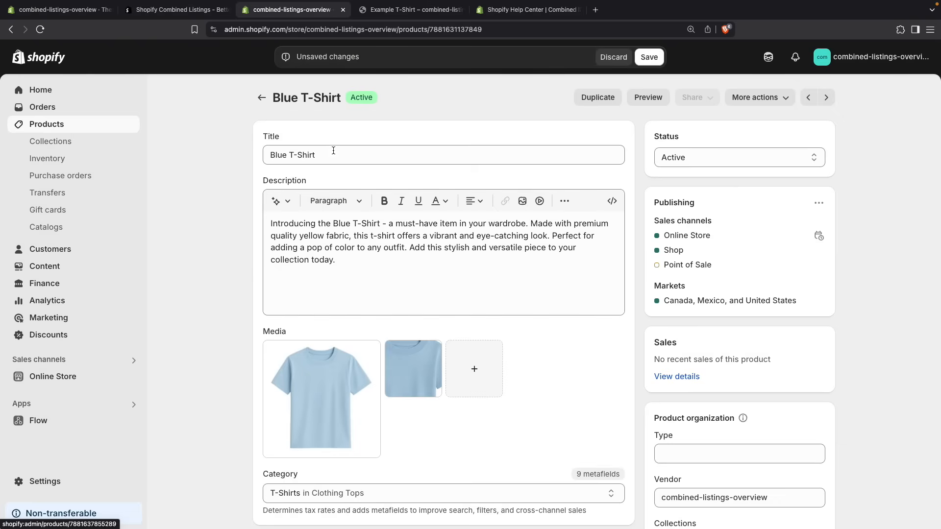
pyautogui.click(262, 97)
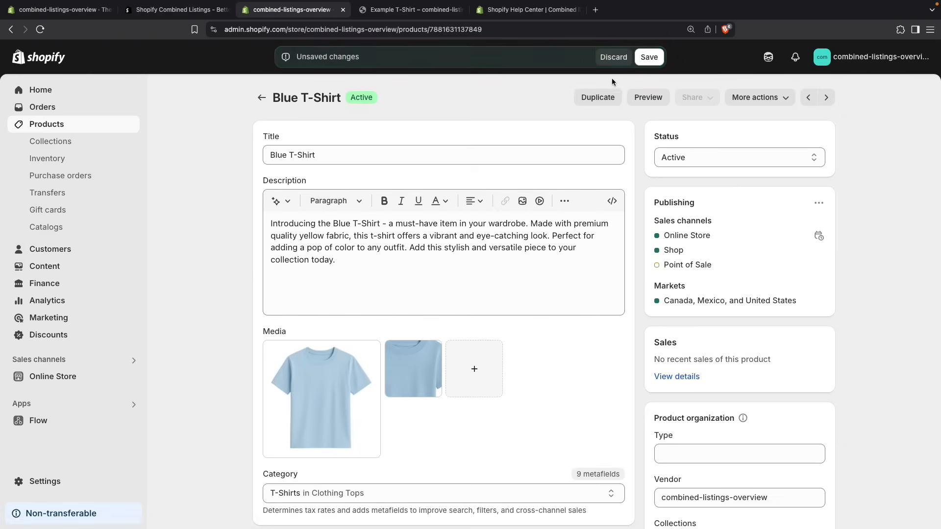
pyautogui.click(613, 57)
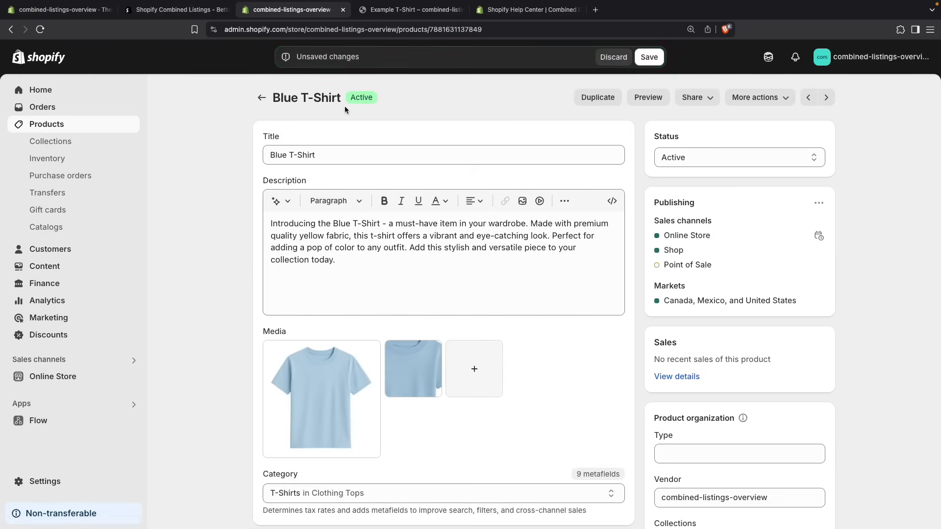
pyautogui.click(263, 98)
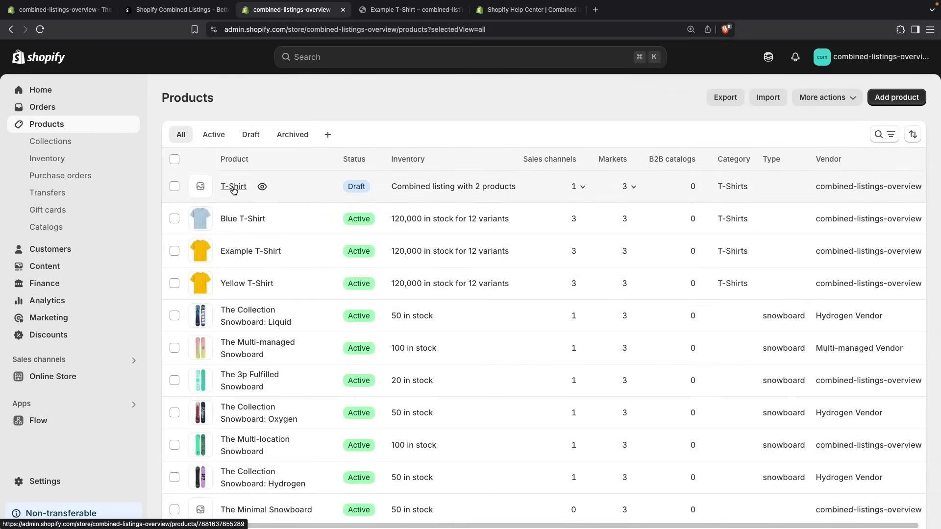
# Step: Set the T-Shirt combined listing's status to Active and save the product
pyautogui.click(233, 189)
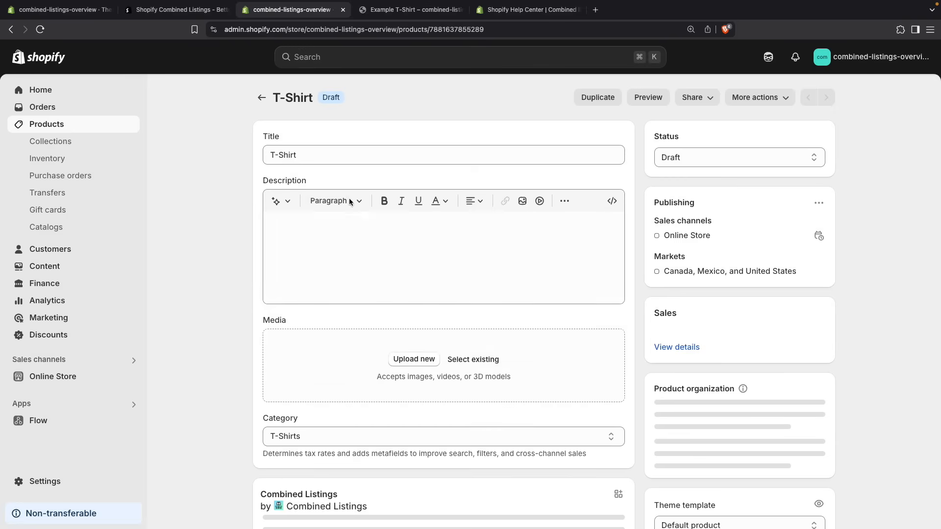
pyautogui.click(699, 152)
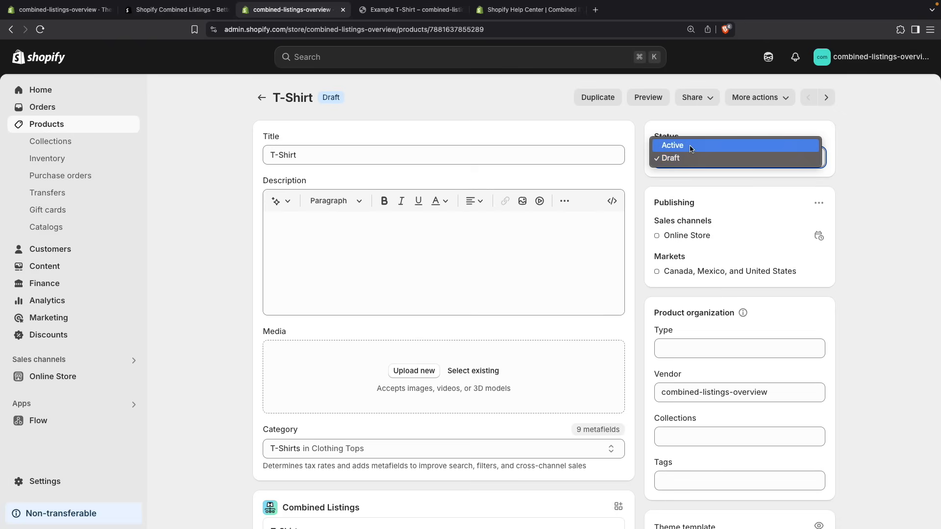
pyautogui.click(693, 144)
pyautogui.click(654, 59)
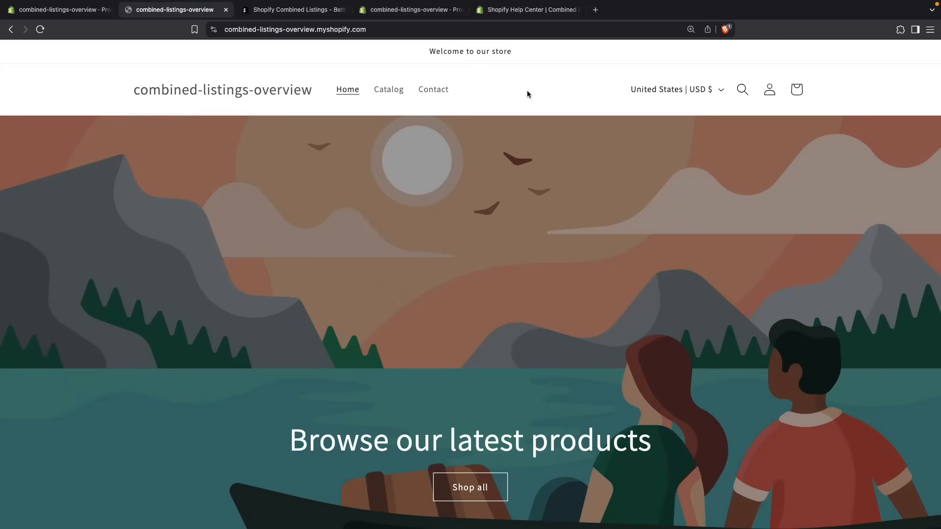
# Step: Switch to the storefront home page and open the T-Shirt combined listing from the featured products
pyautogui.scroll(-8, 528, 93)
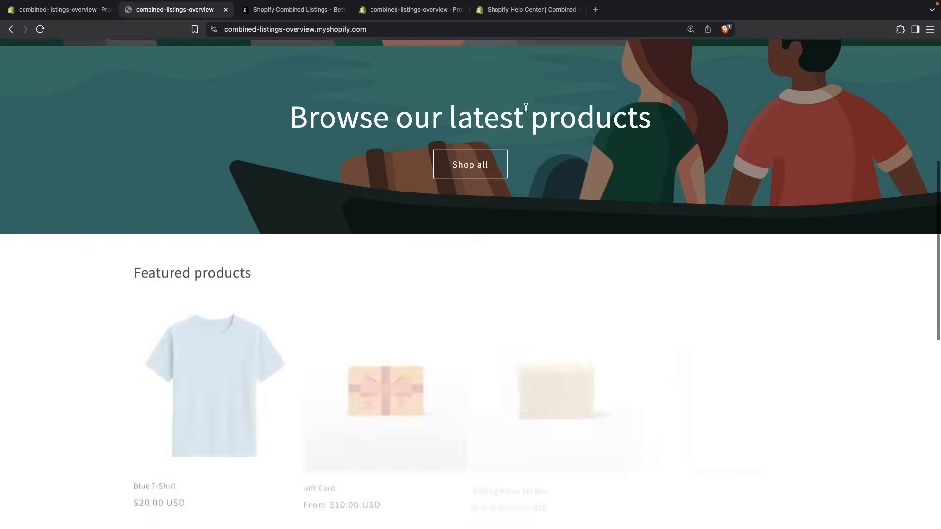
pyautogui.scroll(-1, 527, 111)
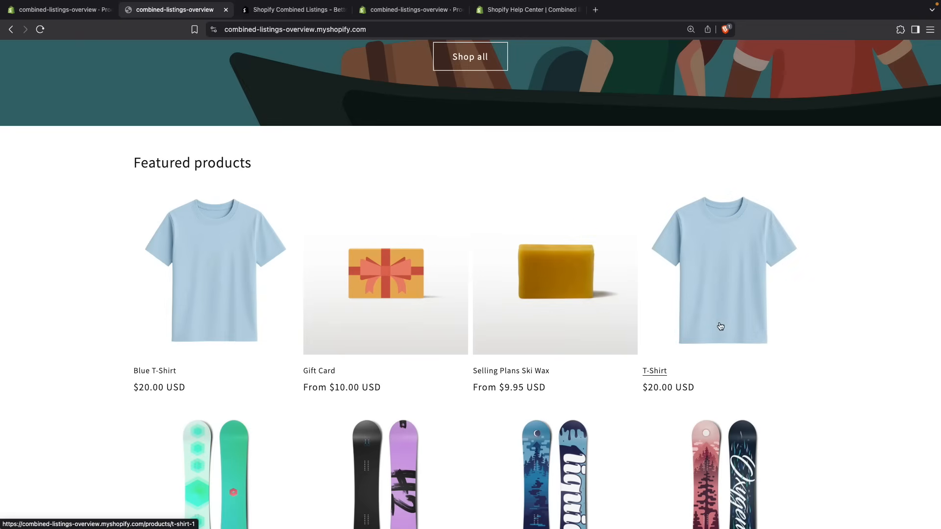
pyautogui.click(705, 318)
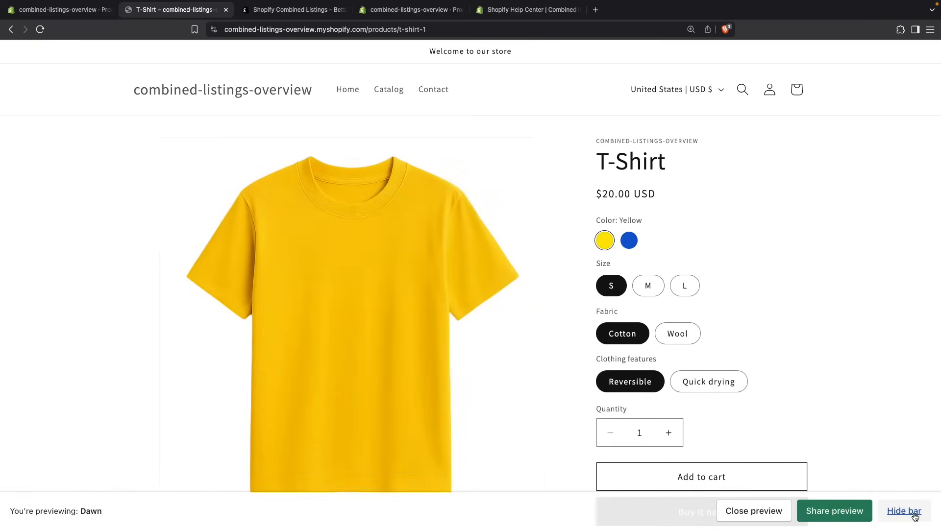
# Step: Hide the storefront preview bar, and in the admin open the Blue T-Shirt child product's Color option in the Combined Listings app
pyautogui.click(906, 512)
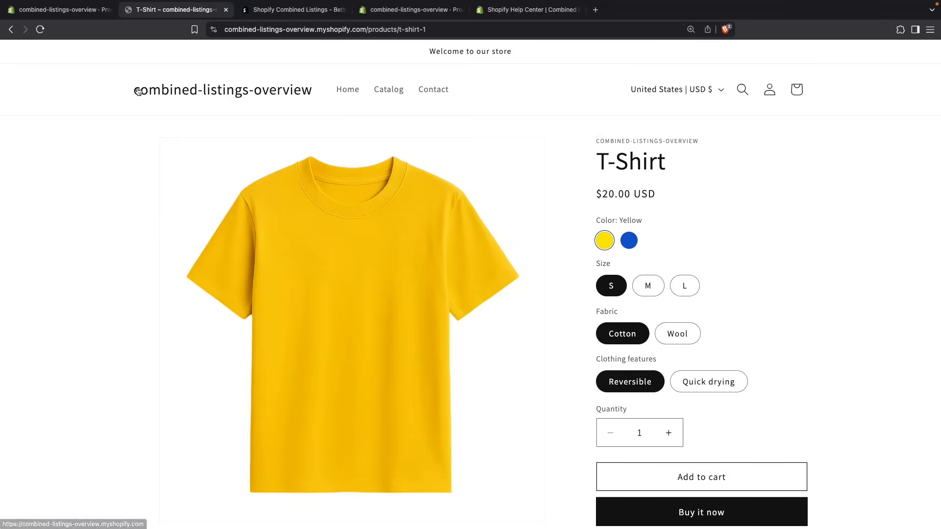
pyautogui.click(77, 20)
pyautogui.scroll(-6, 353, 307)
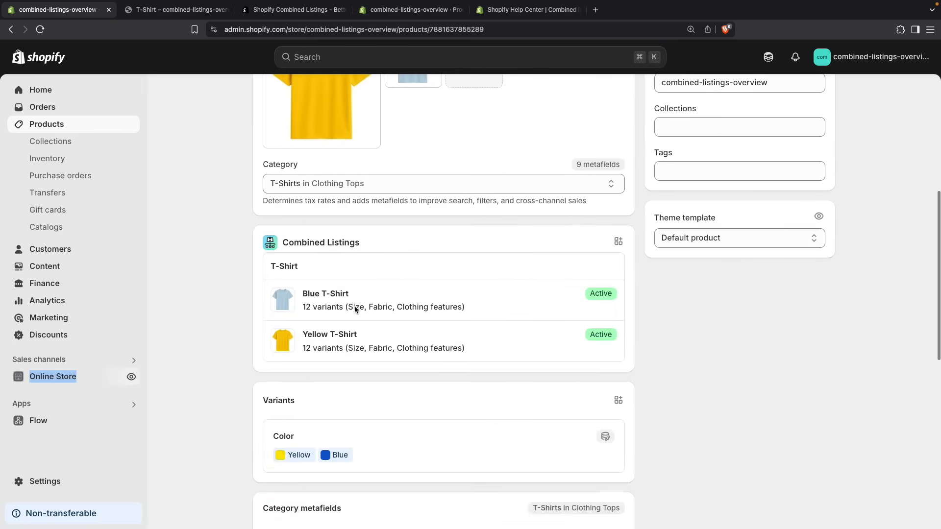
pyautogui.click(320, 299)
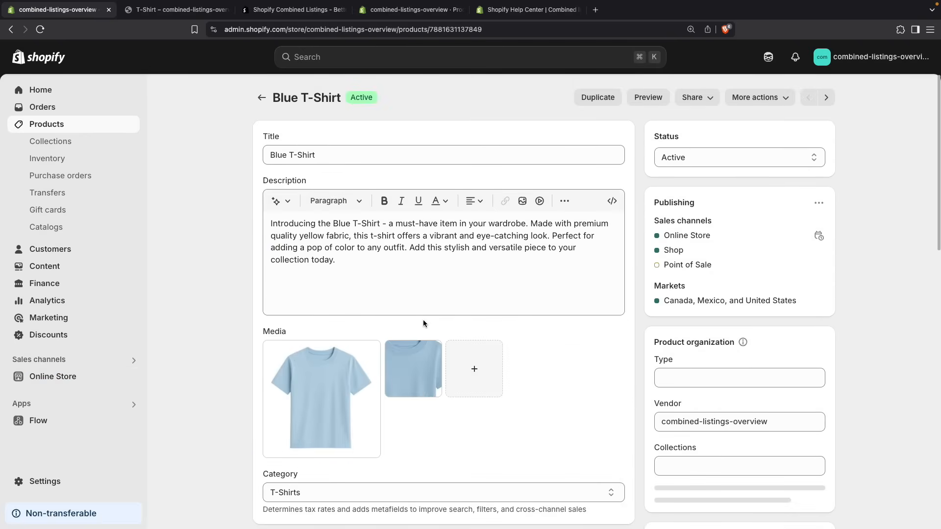
pyautogui.scroll(-10, 422, 319)
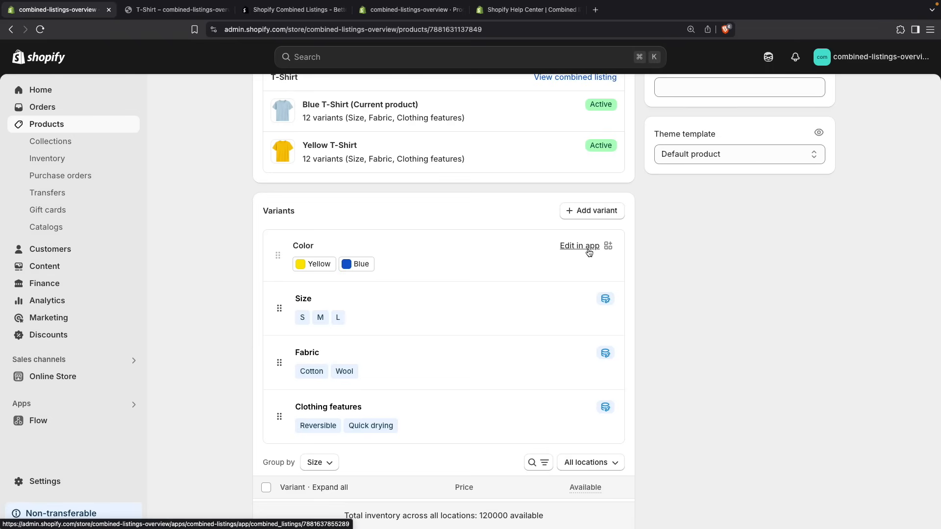
pyautogui.click(588, 249)
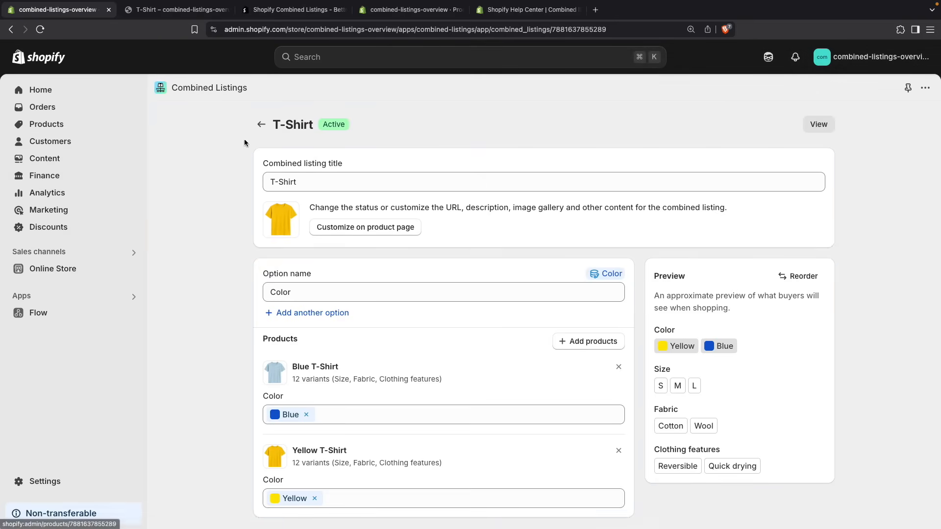
# Step: Return to the storefront, switch the T-Shirt's color to Blue and back to Yellow, and examine the Yellow T-Shirt's images and description
pyautogui.click(191, 9)
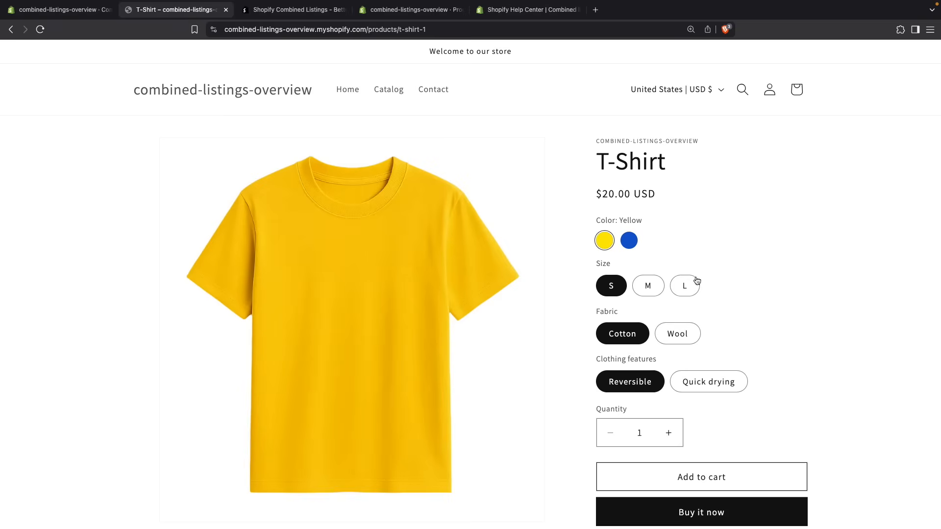
pyautogui.scroll(-1, 719, 249)
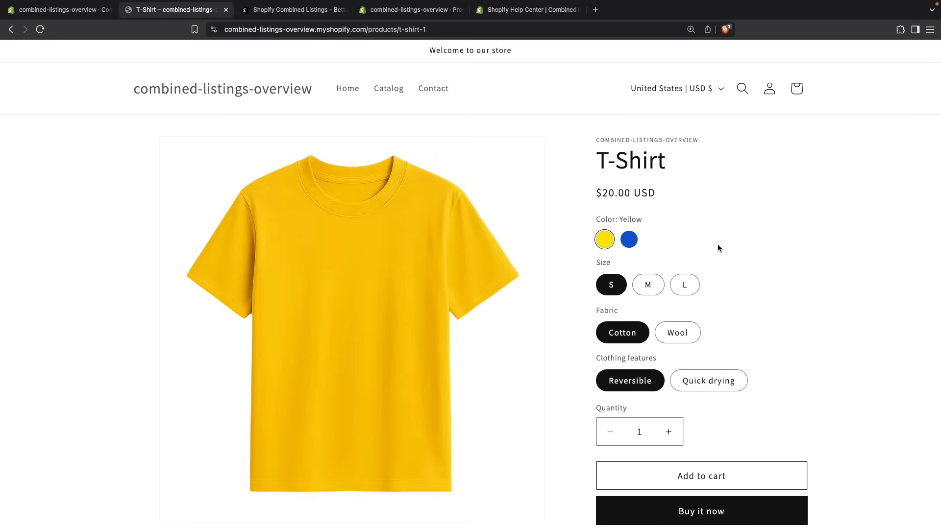
pyautogui.click(630, 241)
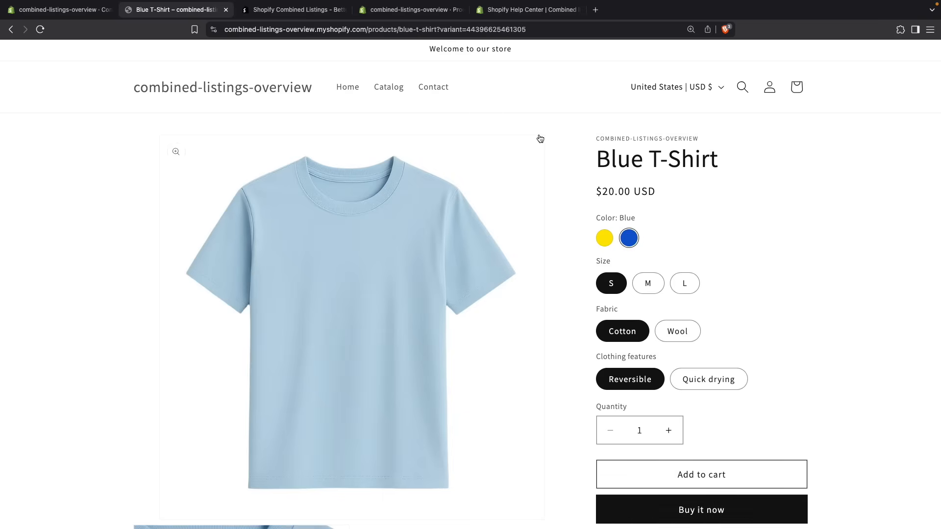
pyautogui.click(604, 241)
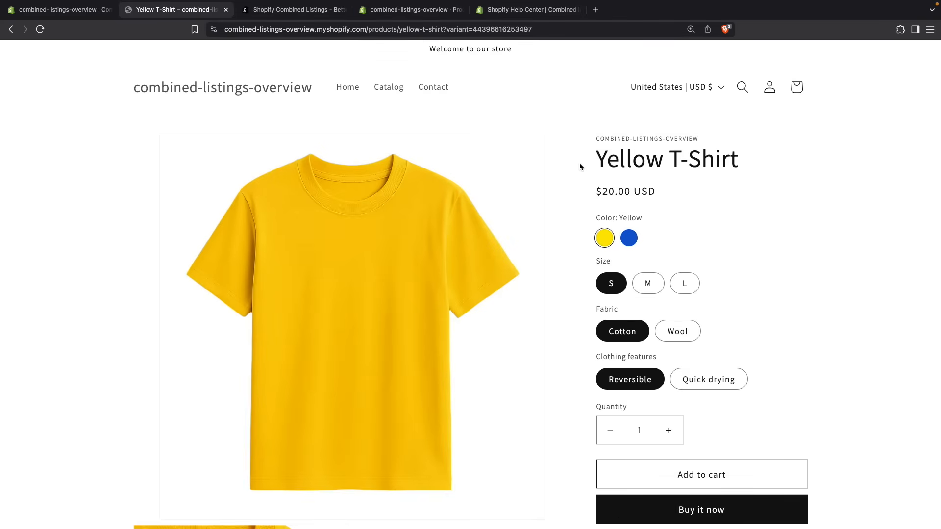
pyautogui.scroll(-3, 660, 233)
pyautogui.scroll(-1, 660, 233)
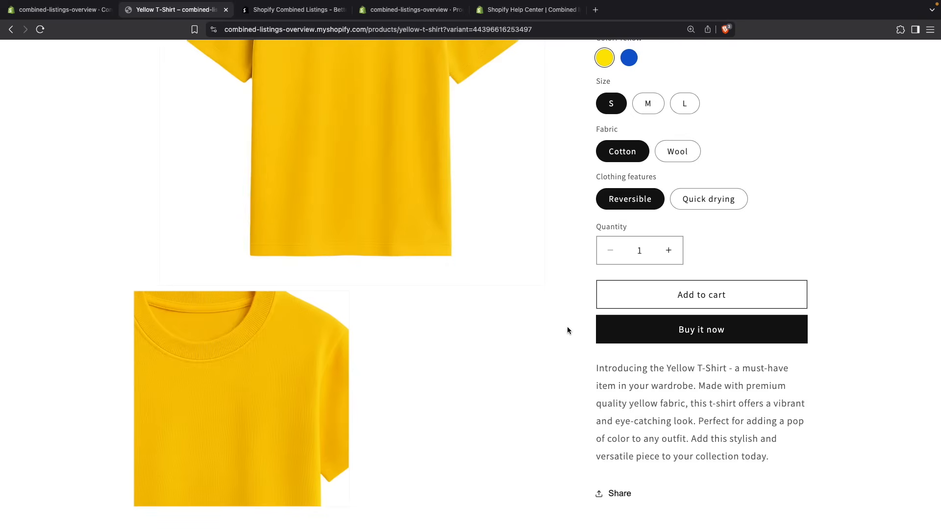
pyautogui.scroll(1, 567, 330)
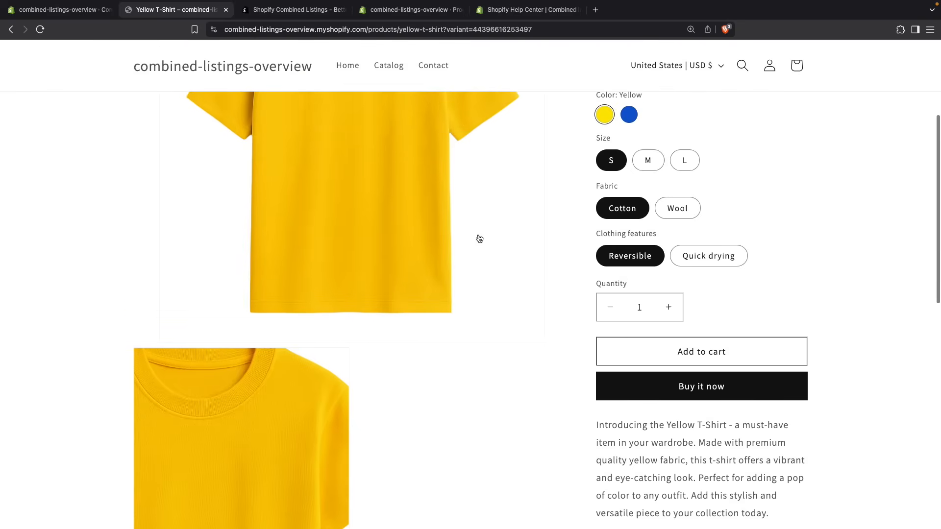
pyautogui.scroll(-1, 442, 377)
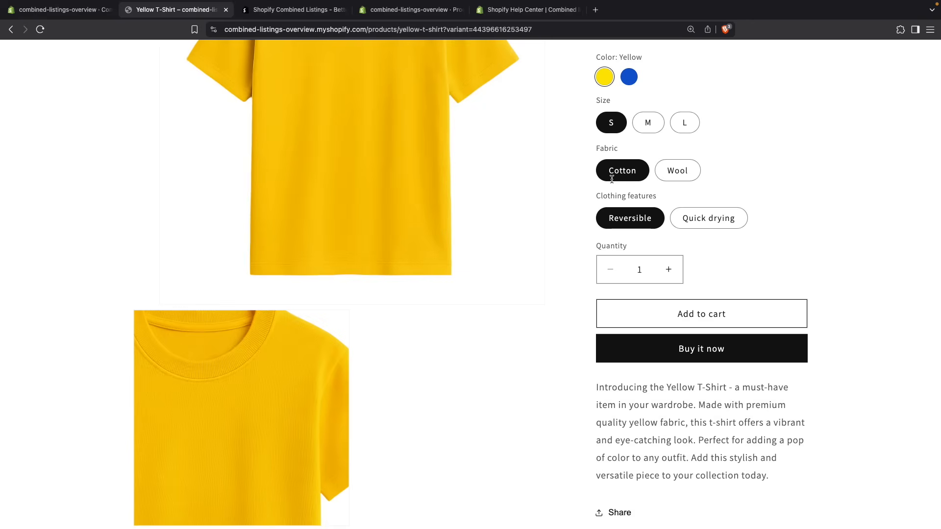
# Step: Select the Blue color on the storefront product page and examine the Blue T-Shirt's images and description
pyautogui.click(632, 81)
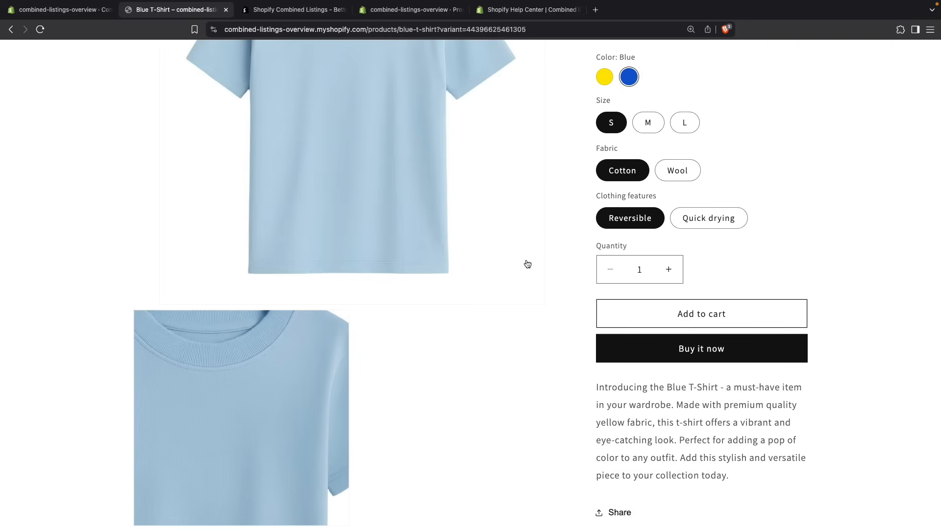
pyautogui.scroll(-1, 531, 343)
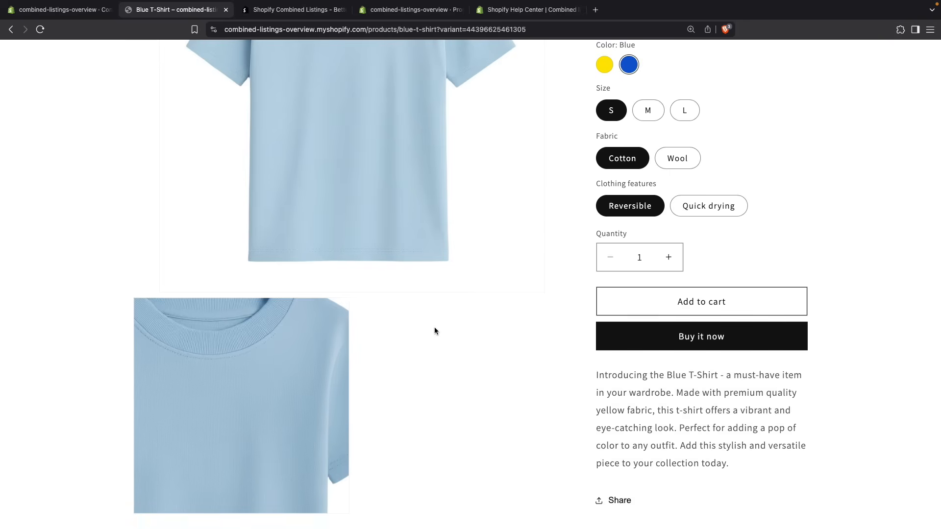
pyautogui.scroll(3, 462, 411)
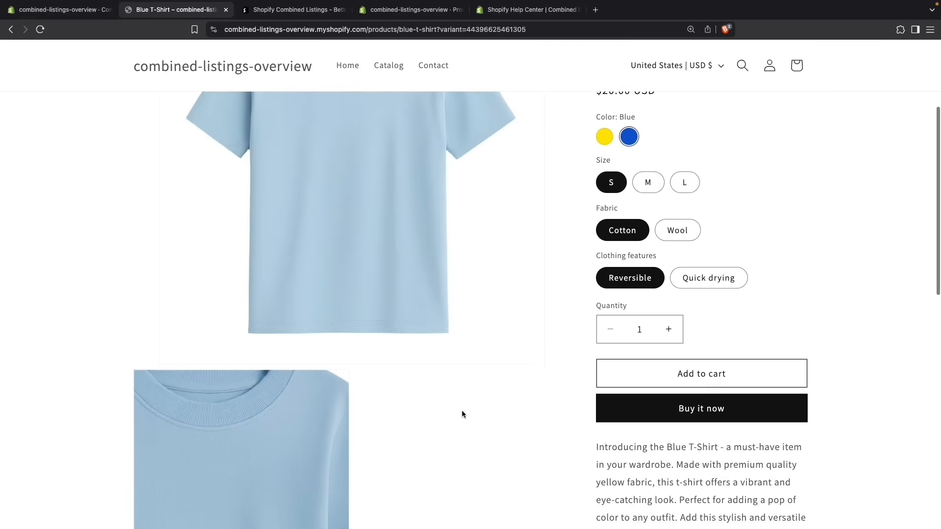
pyautogui.scroll(-1, 833, 216)
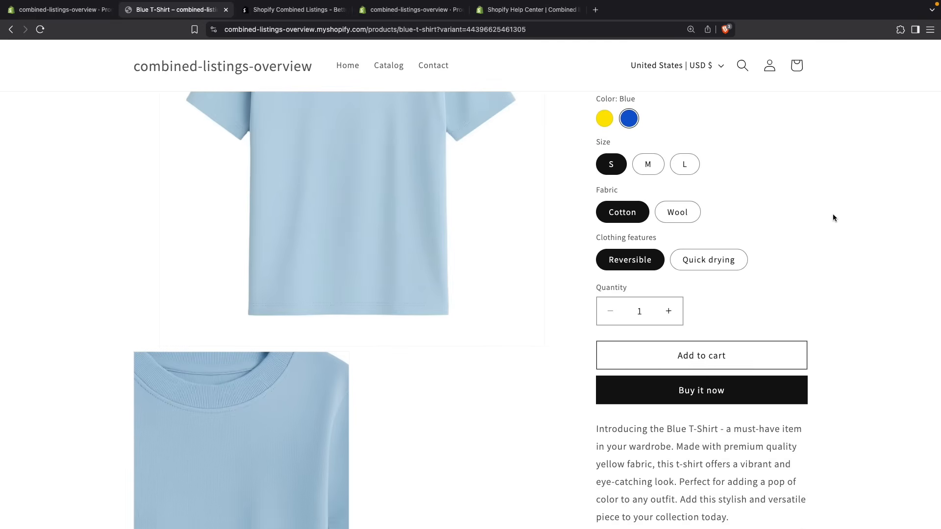
# Step: Compare the color wording in the Yellow and Blue T-Shirt descriptions on the storefront, and highlight the Blue T-Shirt's description in the admin
pyautogui.doubleClick(677, 429)
pyautogui.click(737, 160)
pyautogui.click(605, 120)
pyautogui.doubleClick(672, 428)
pyautogui.click(628, 119)
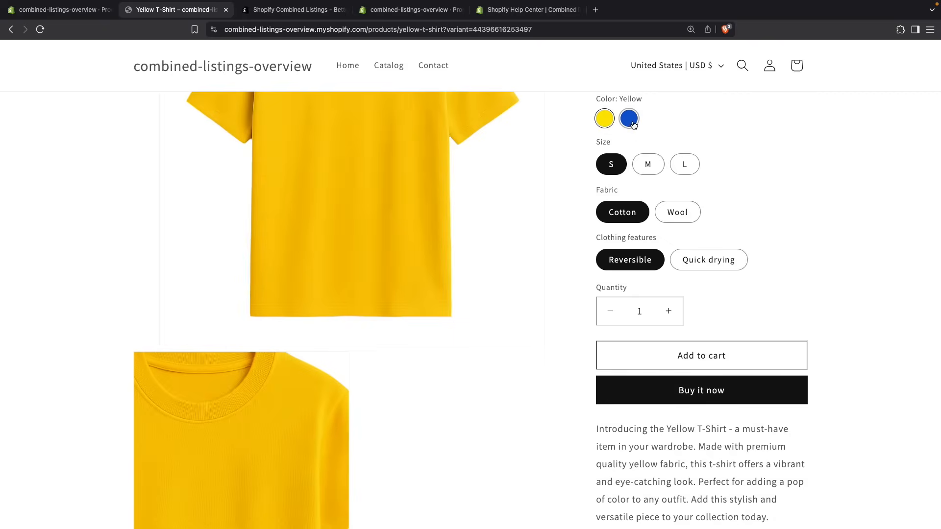
pyautogui.doubleClick(681, 427)
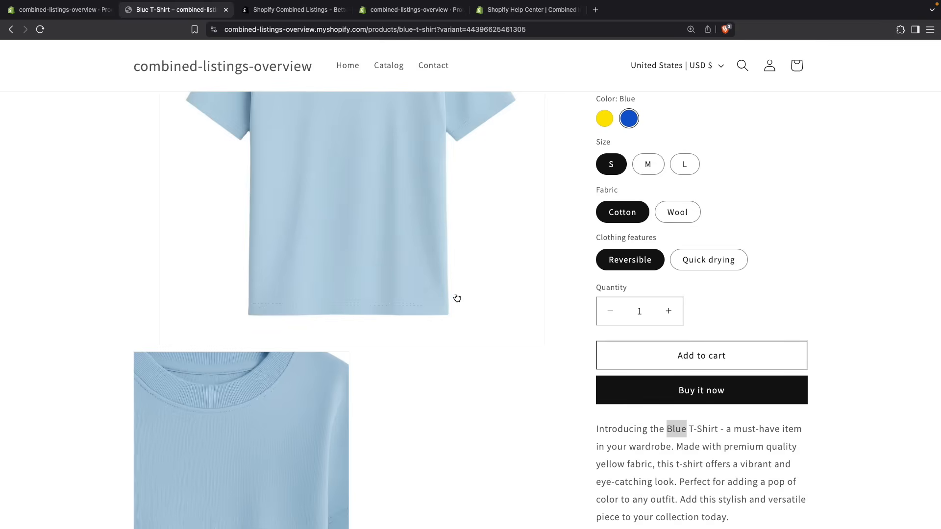
pyautogui.click(69, 14)
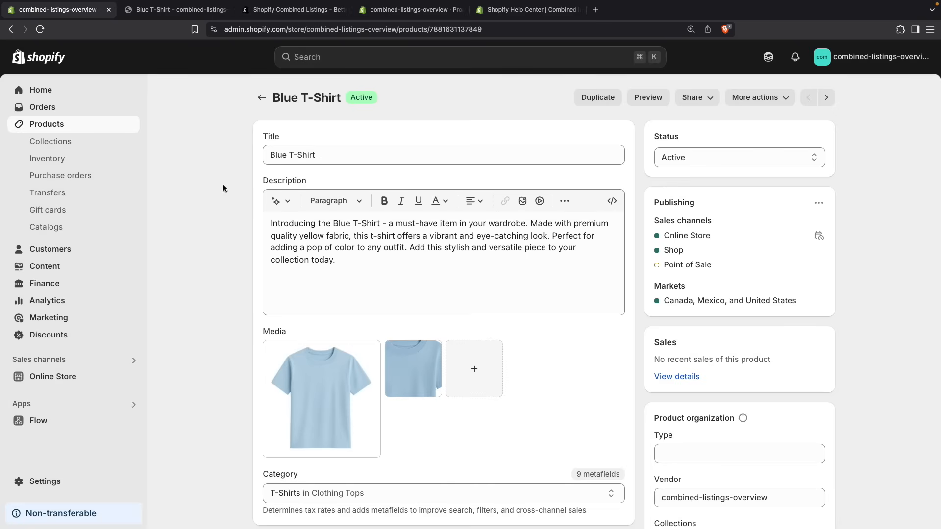
pyautogui.tripleClick(309, 241)
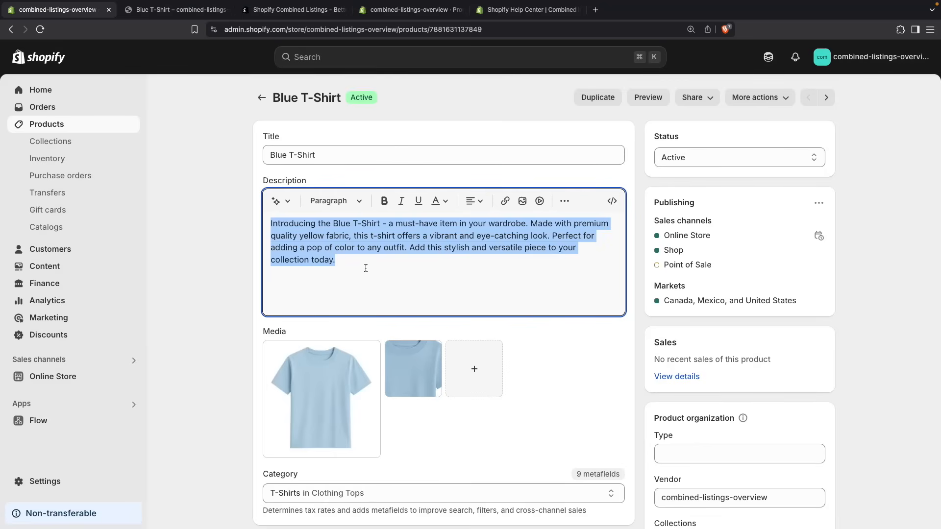
# Step: Switch to the storefront home page and search the store for "t-shirt"
pyautogui.click(166, 15)
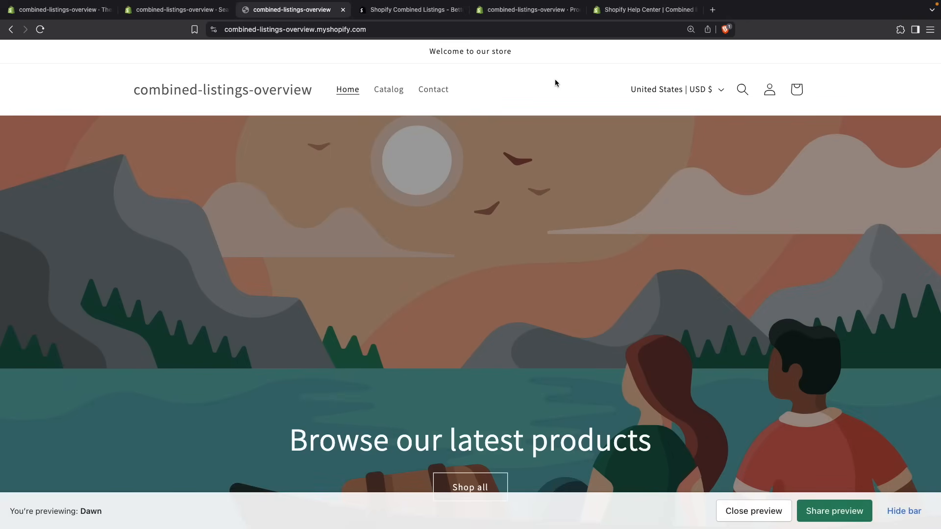
pyautogui.click(742, 90)
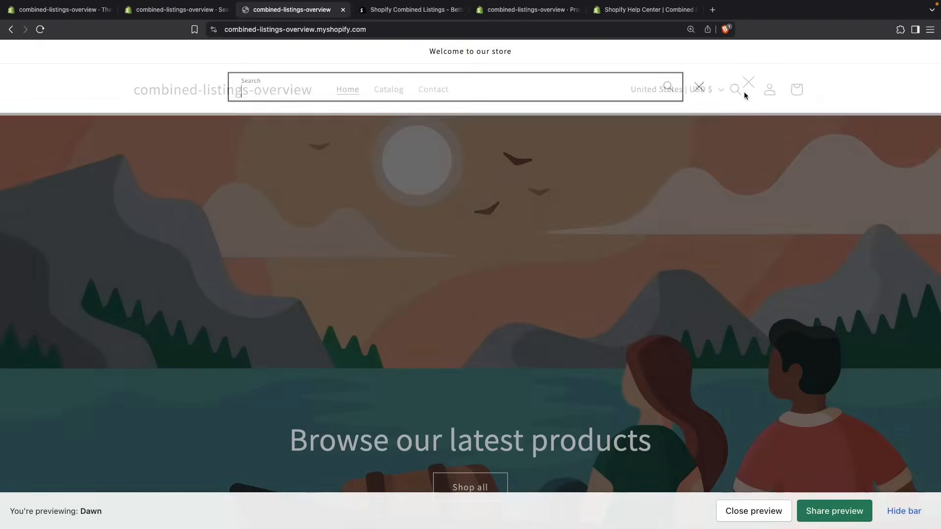
pyautogui.write('t-shirt')
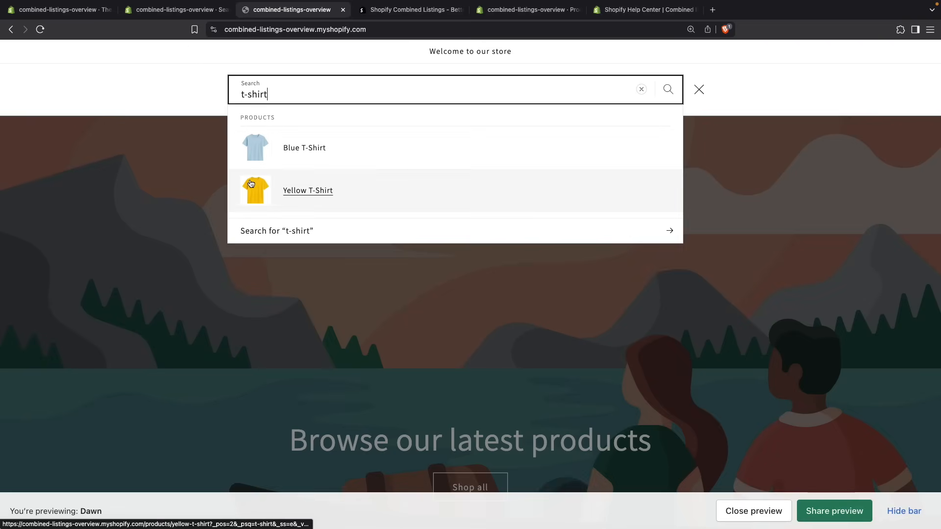
# Step: In the Search & Discovery settings, set combined listings in search results and predictive search results to Show both, and save
pyautogui.click(168, 18)
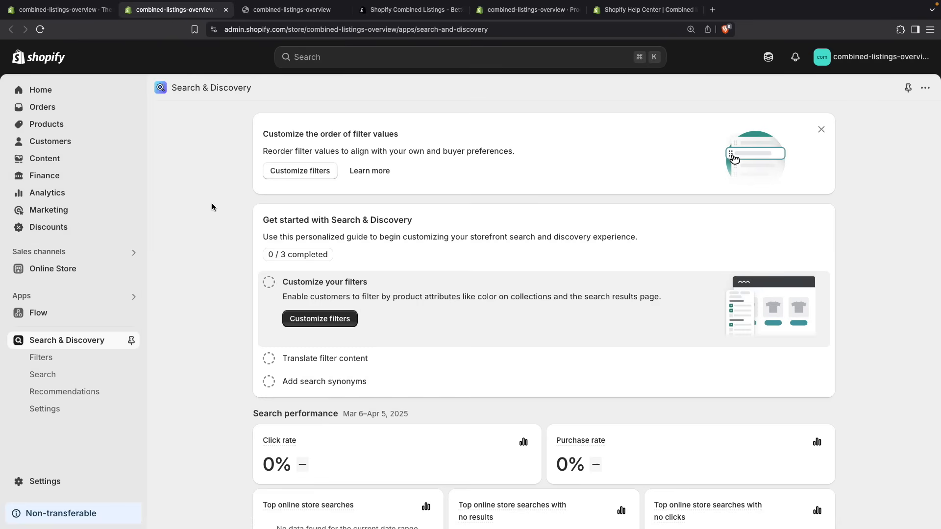
pyautogui.scroll(-1, 211, 207)
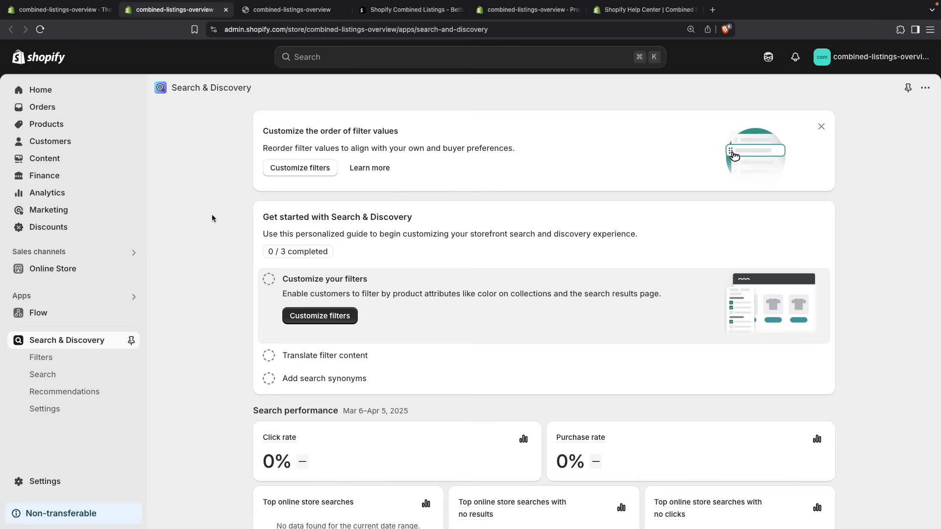
pyautogui.click(70, 416)
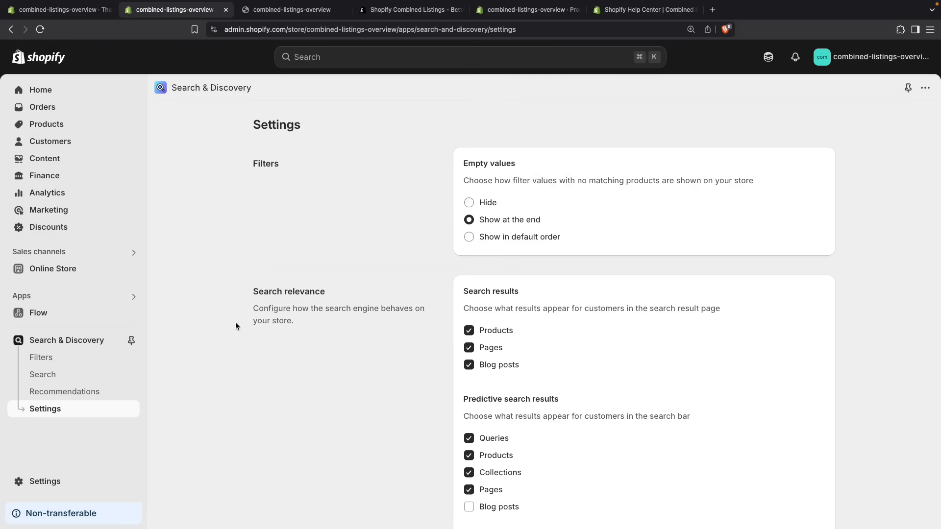
pyautogui.scroll(-8, 243, 327)
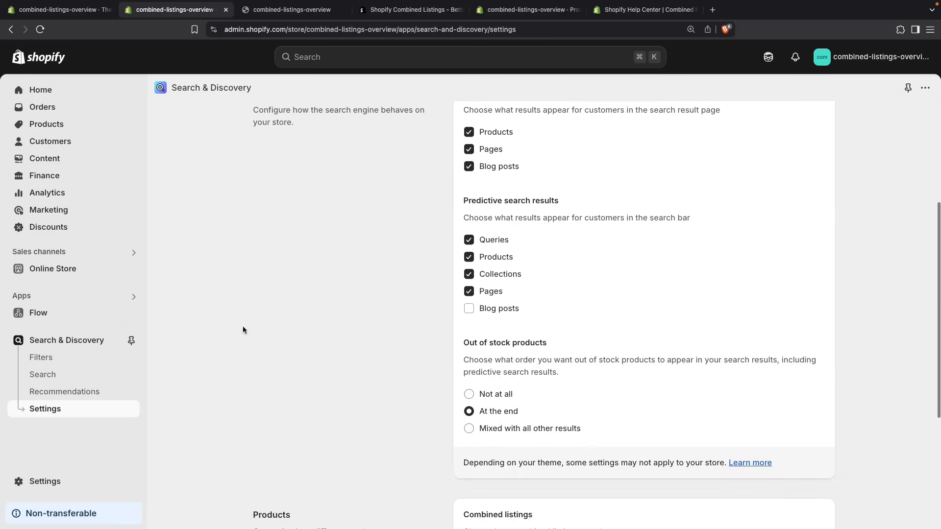
pyautogui.scroll(-1, 242, 330)
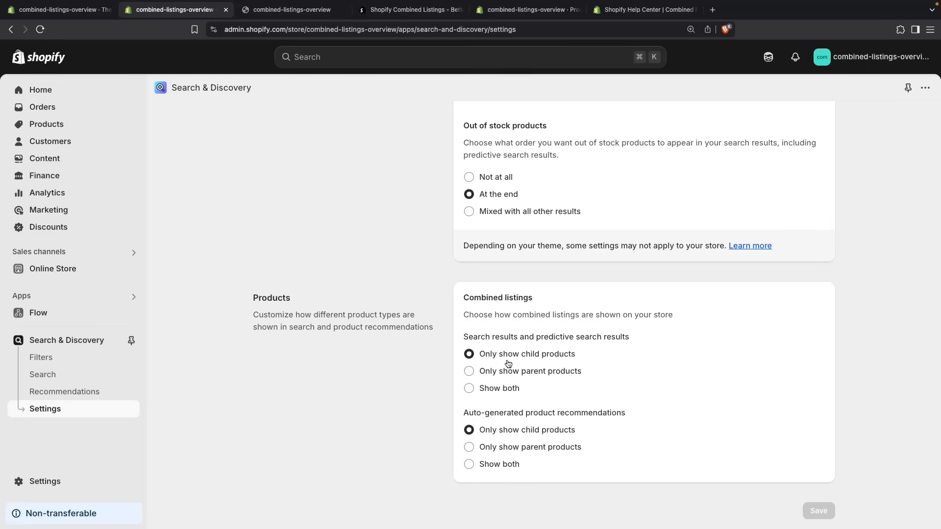
pyautogui.click(485, 390)
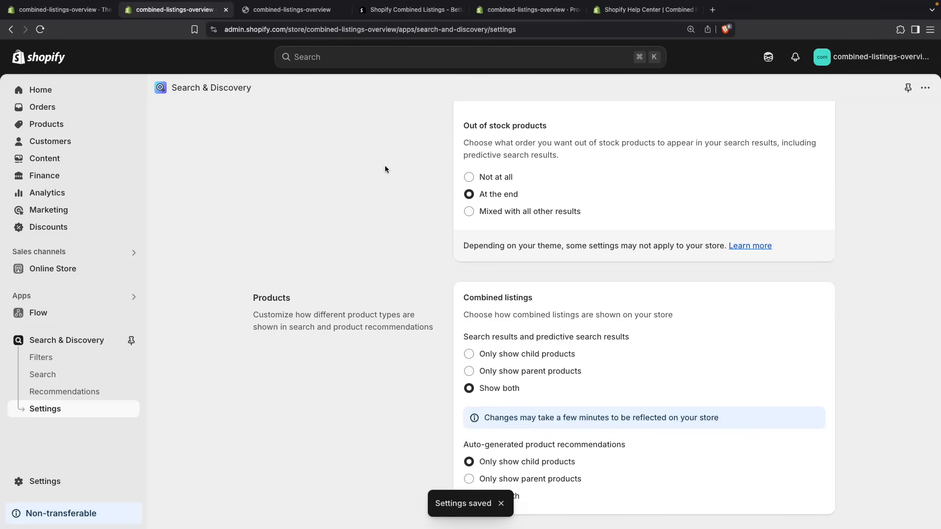
# Step: Go back to the storefront home page, search again for "t-shirt", and dismiss the product suggestions
pyautogui.hotkey('ctrl', 'Tab')
pyautogui.click(743, 89)
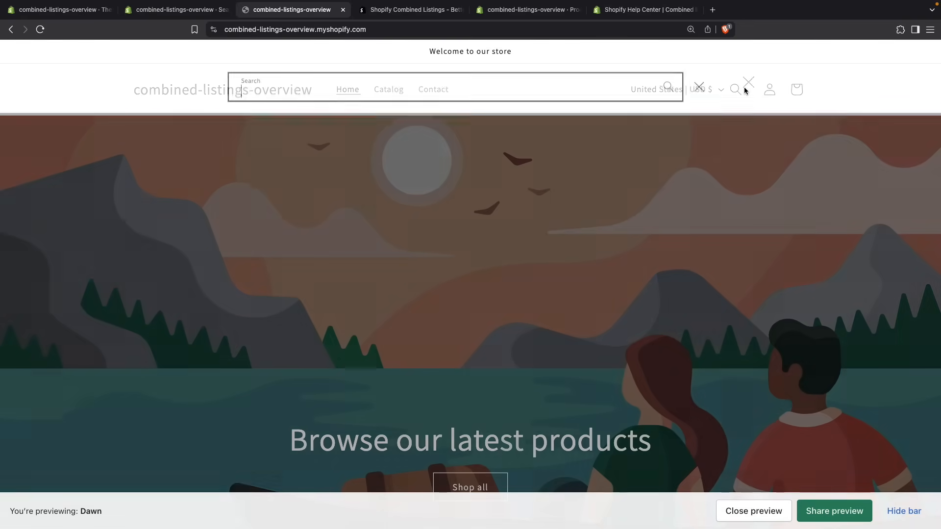
pyautogui.write('t-shirt')
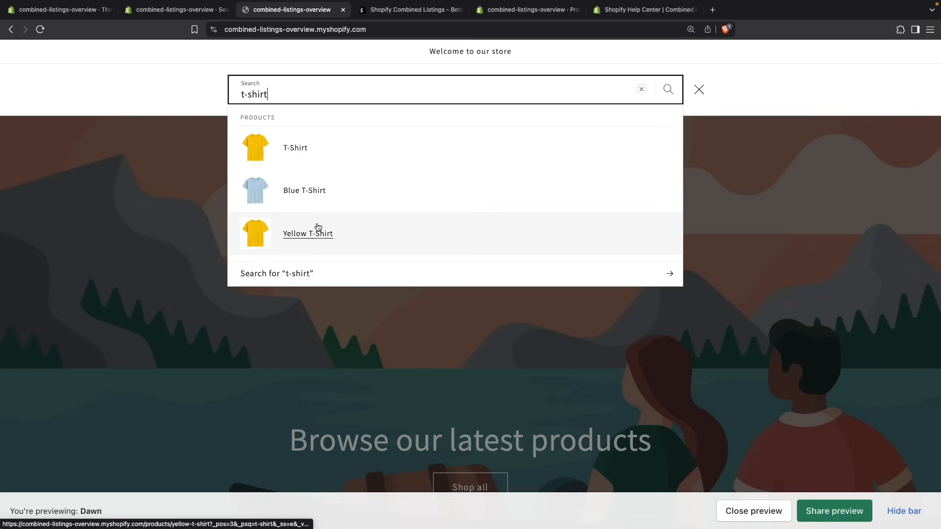
pyautogui.click(179, 87)
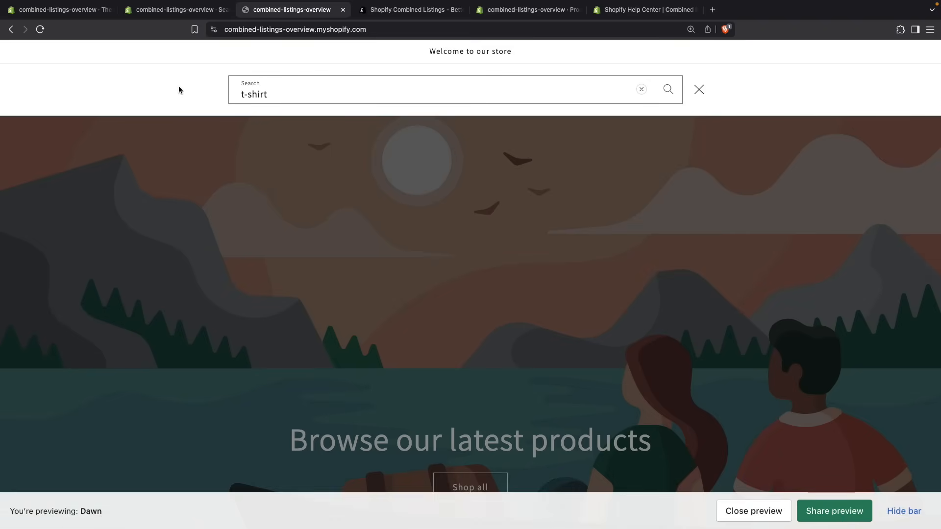